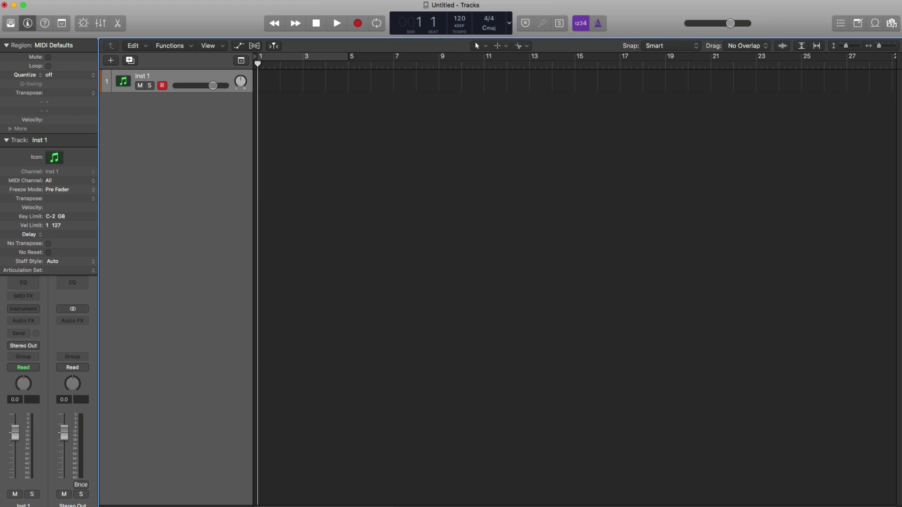
# Read the What's New in Logic Pro X 10.4.2 notes, including the Alchemy and Sound Library bullets, then close them.
pyautogui.press('super+shift+slash')
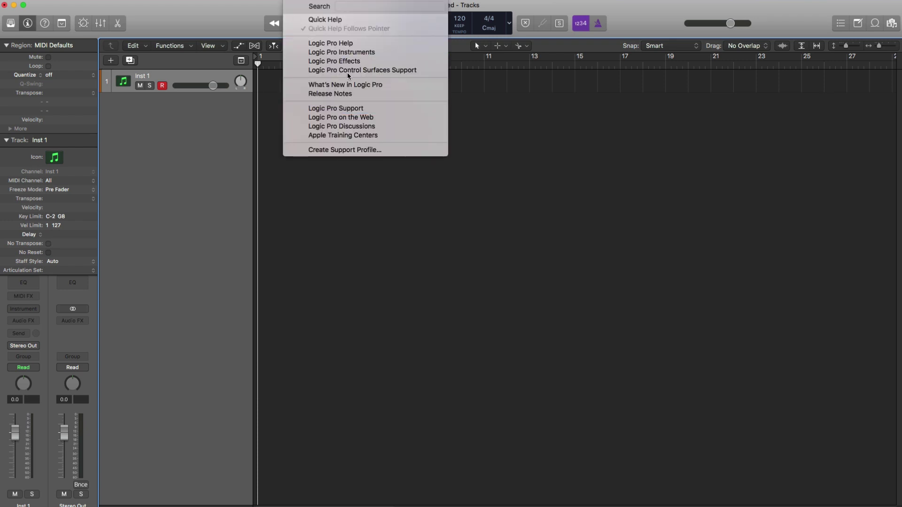
pyautogui.click(345, 85)
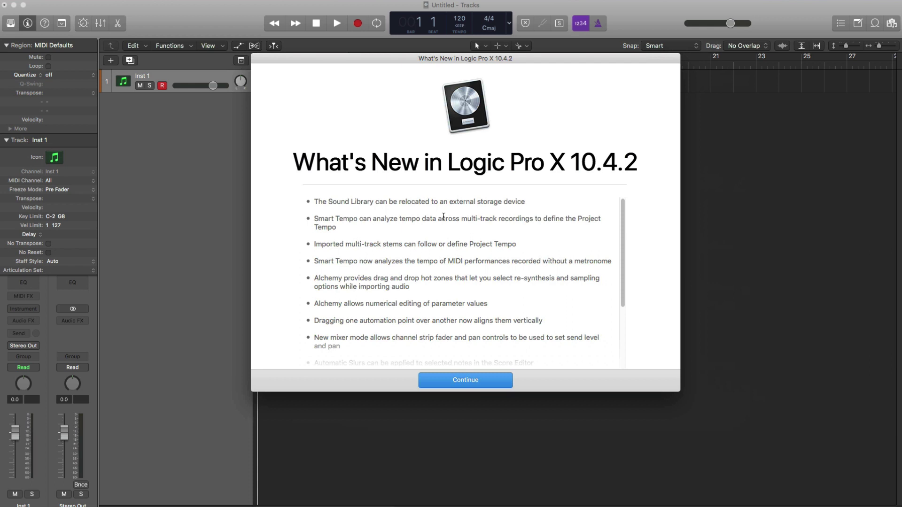
pyautogui.scroll(-2, 450, 249)
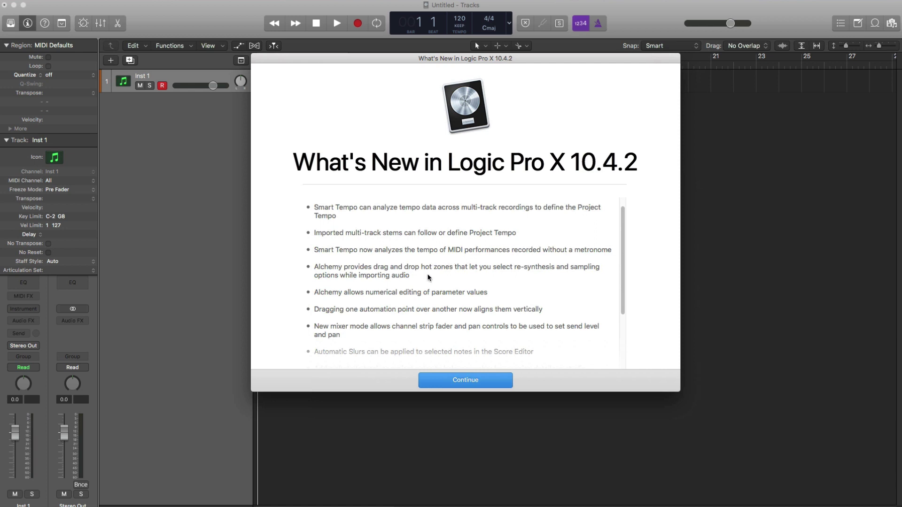
pyautogui.tripleClick(386, 292)
pyautogui.tripleClick(396, 274)
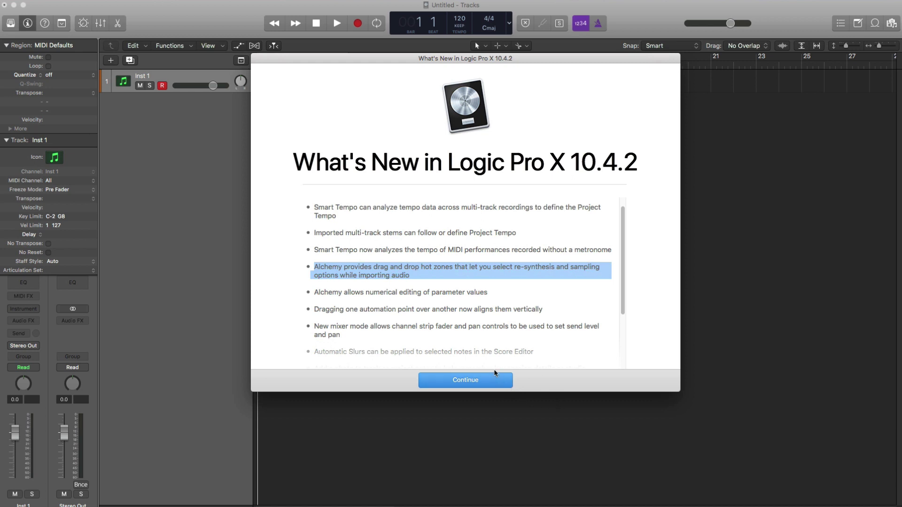
pyautogui.scroll(2, 465, 299)
pyautogui.tripleClick(400, 202)
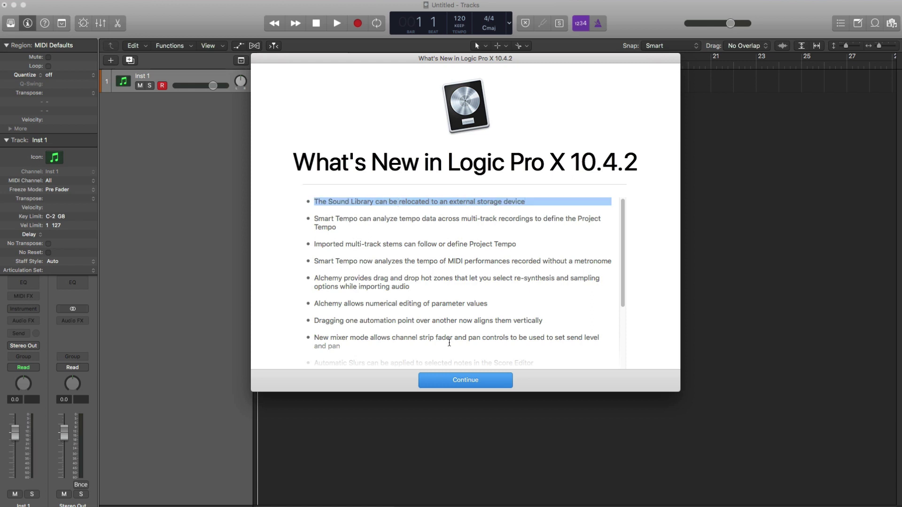
pyautogui.click(453, 381)
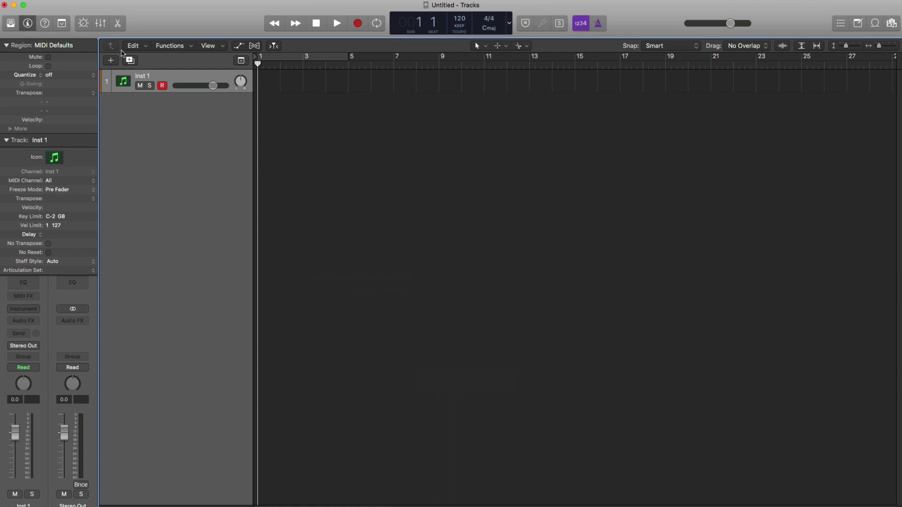
pyautogui.click(40, 1)
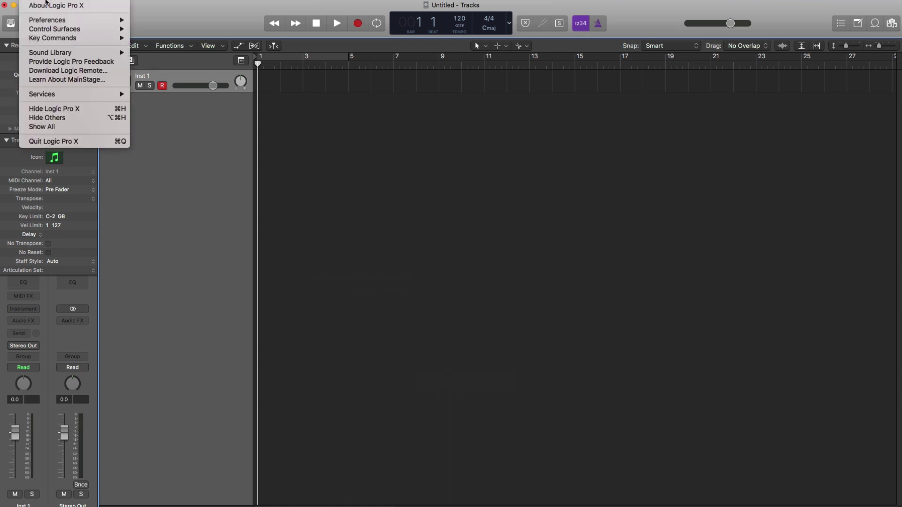
pyautogui.moveTo(86, 56)
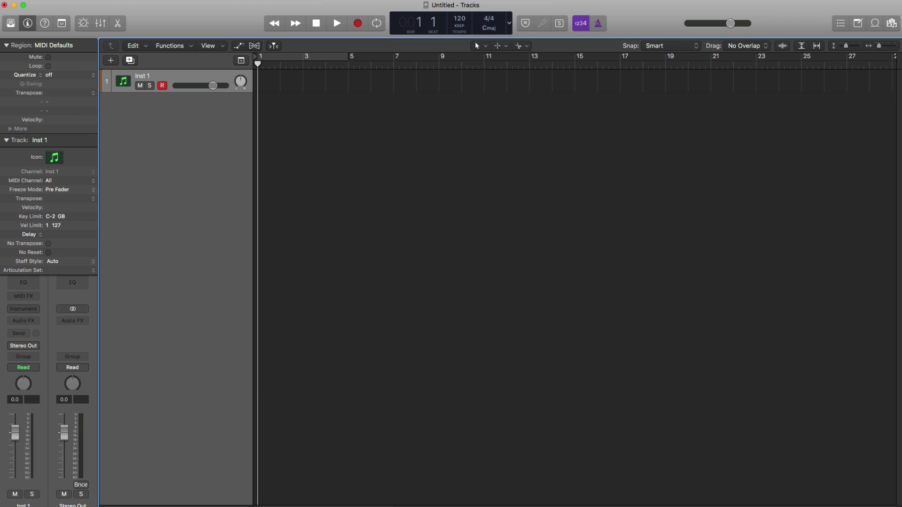
# Turn on Catch and set the Smart Tempo mode to AUTO.
pyautogui.hotkey('ctrl', '.')
pyautogui.click(462, 27)
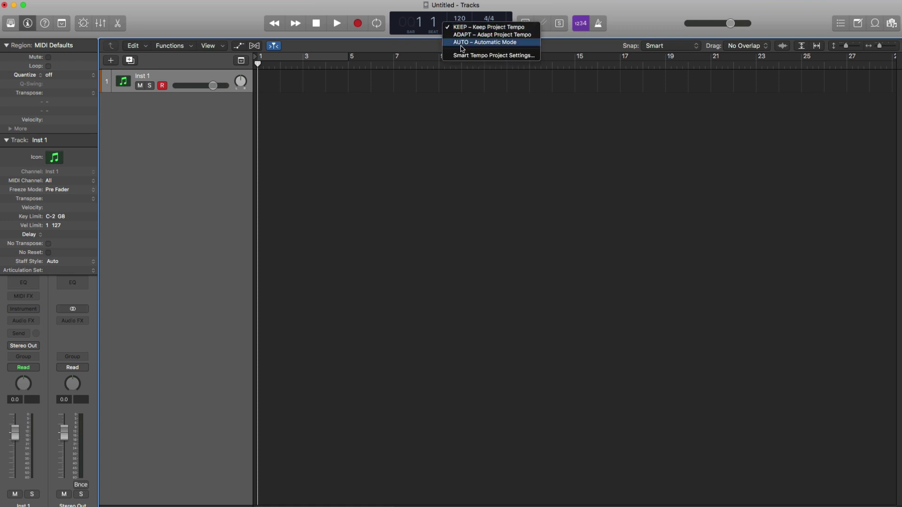
pyautogui.click(461, 43)
# Load Steinway Grand Piano from the Library's Piano category onto the track.
pyautogui.click(11, 23)
pyautogui.click(32, 270)
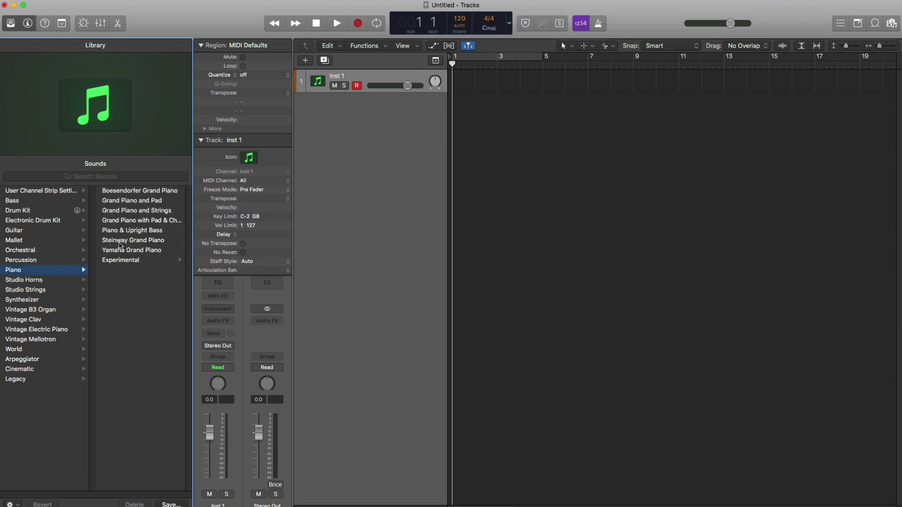
pyautogui.click(123, 241)
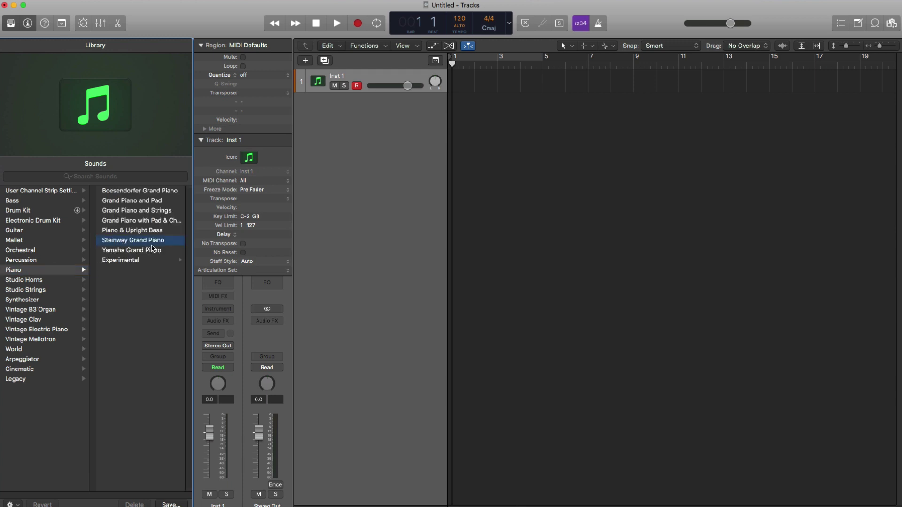
# Disable Count-in, start recording a piano performance, and show the global tempo track.
pyautogui.click(582, 23)
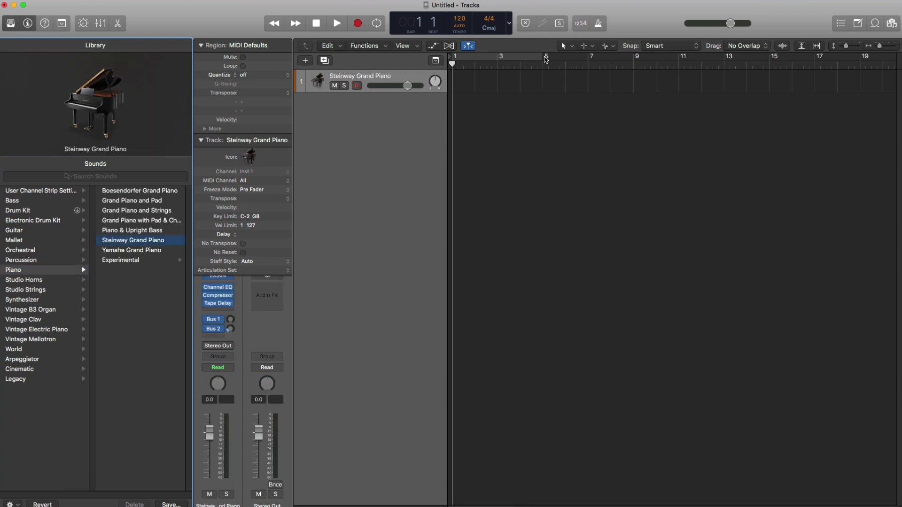
pyautogui.click(10, 23)
pyautogui.press('r')
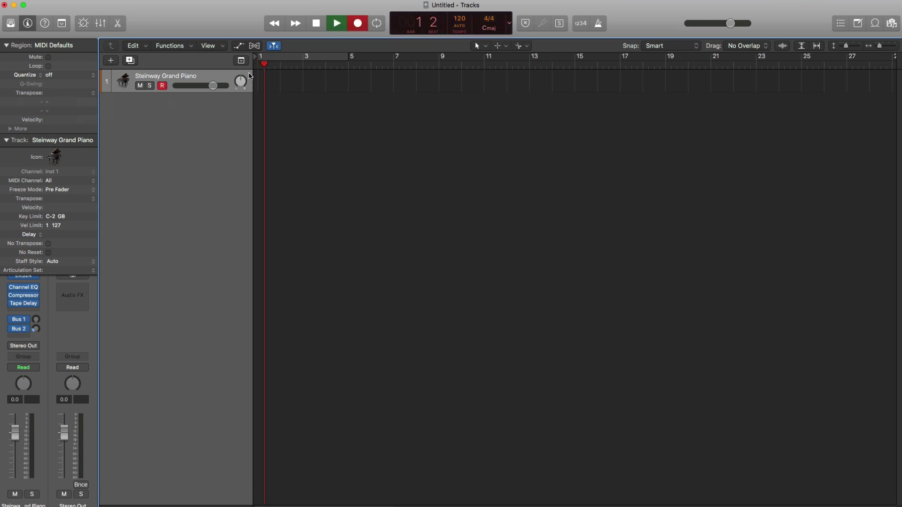
pyautogui.click(241, 60)
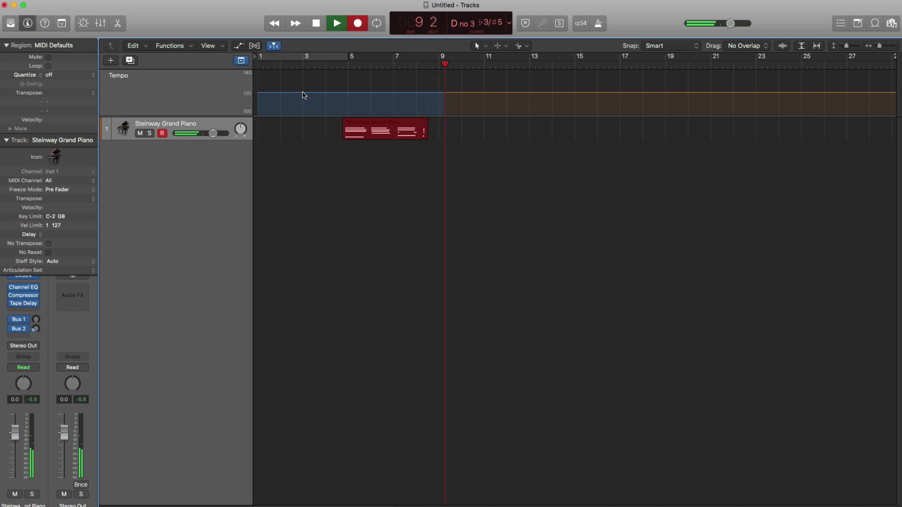
# Stop recording, cycle bars 5 to 9, and audition the recorded piano region.
pyautogui.press('space')
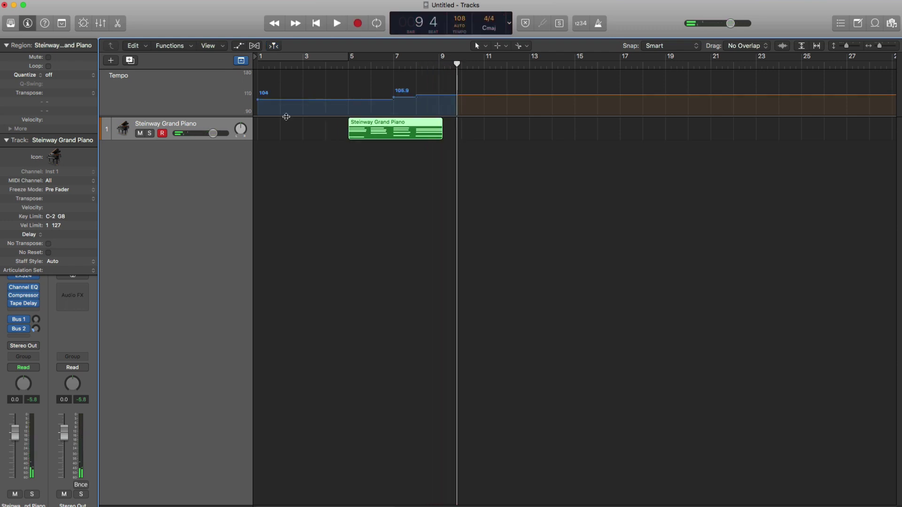
pyautogui.moveTo(348, 57); pyautogui.dragTo(440, 57)
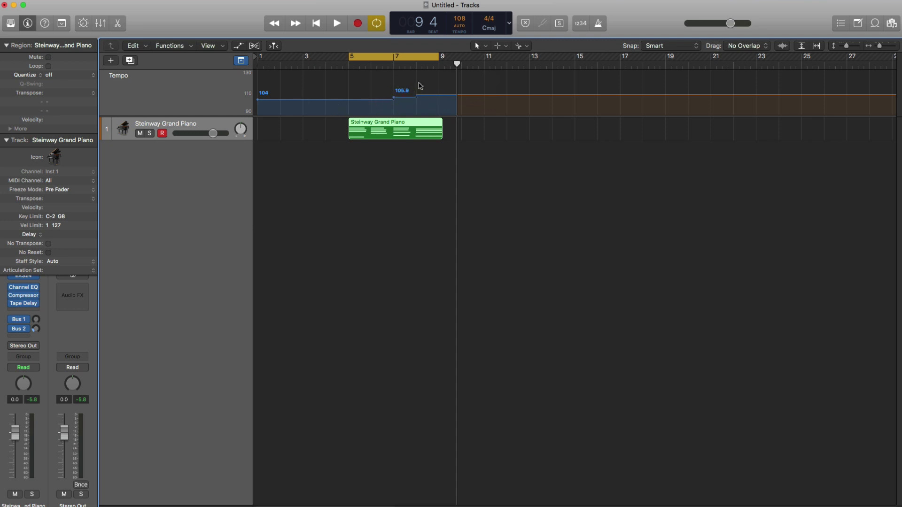
pyautogui.press('space')
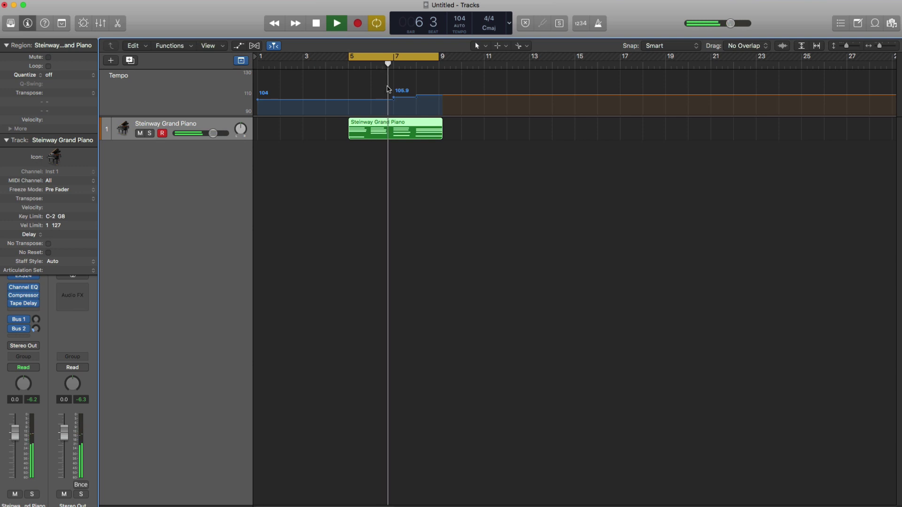
pyautogui.press('space')
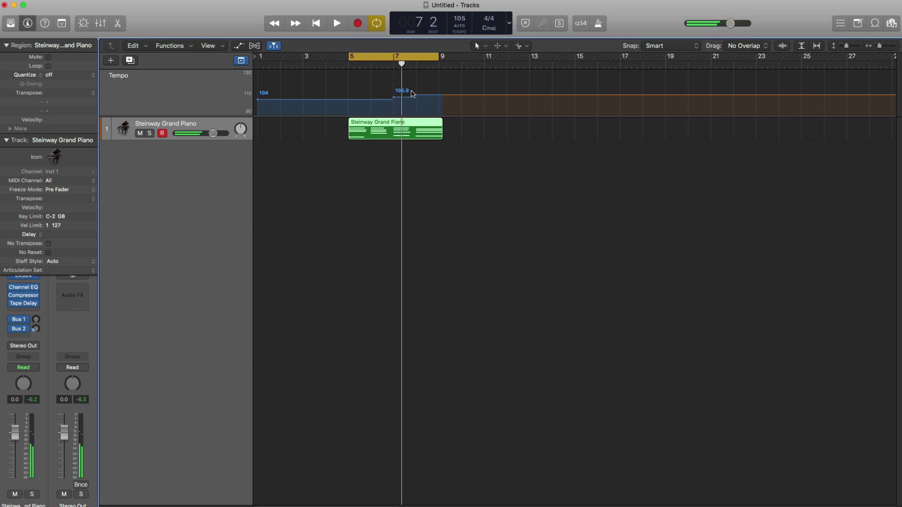
pyautogui.press('space')
pyautogui.click(409, 69)
pyautogui.press('space')
# View the recorded piano notes in the Piano Roll.
pyautogui.press('e')
pyautogui.scroll(3, 639, 422)
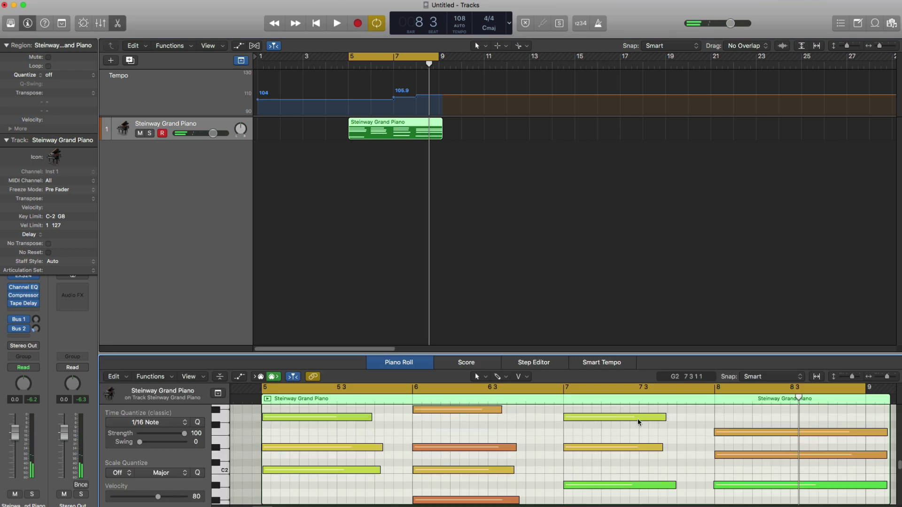
pyautogui.scroll(-4, 639, 421)
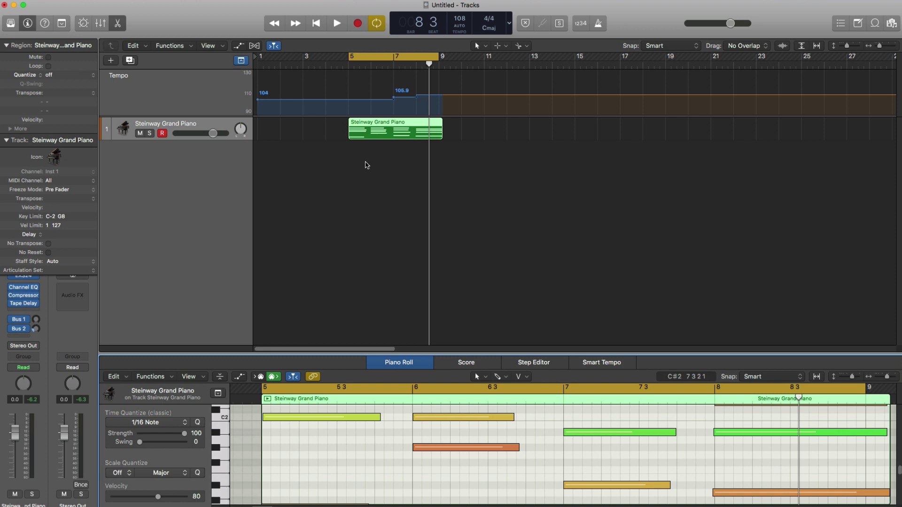
# Delete all detected tempo events in the Tempo List Editor.
pyautogui.click(841, 24)
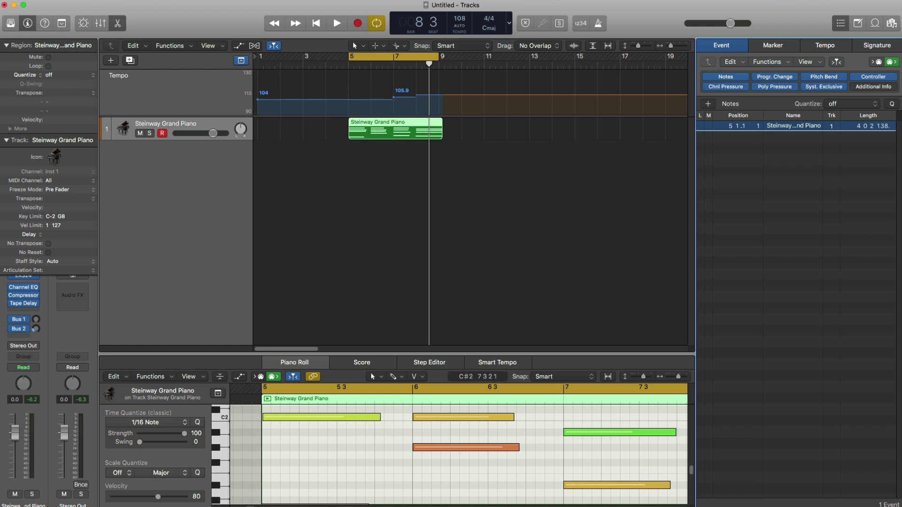
pyautogui.click(812, 49)
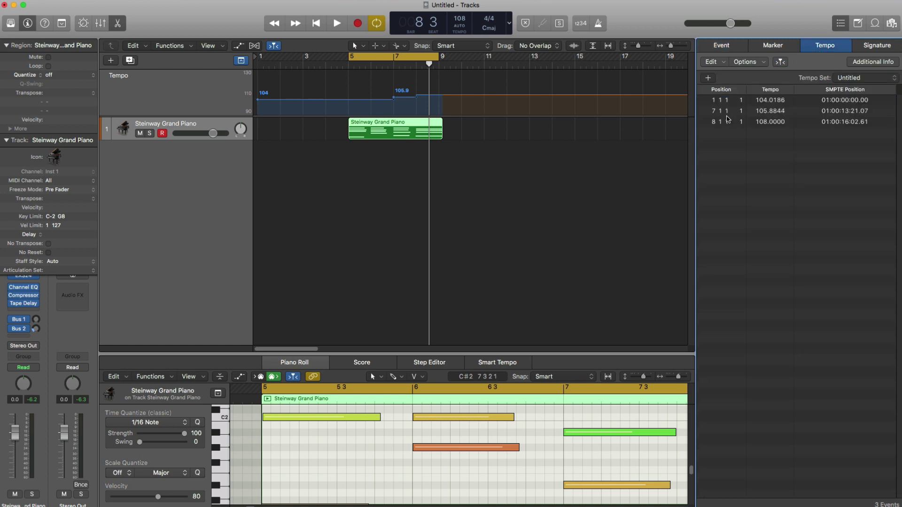
pyautogui.click(763, 120)
pyautogui.press('super+a')
pyautogui.rightClick(765, 102)
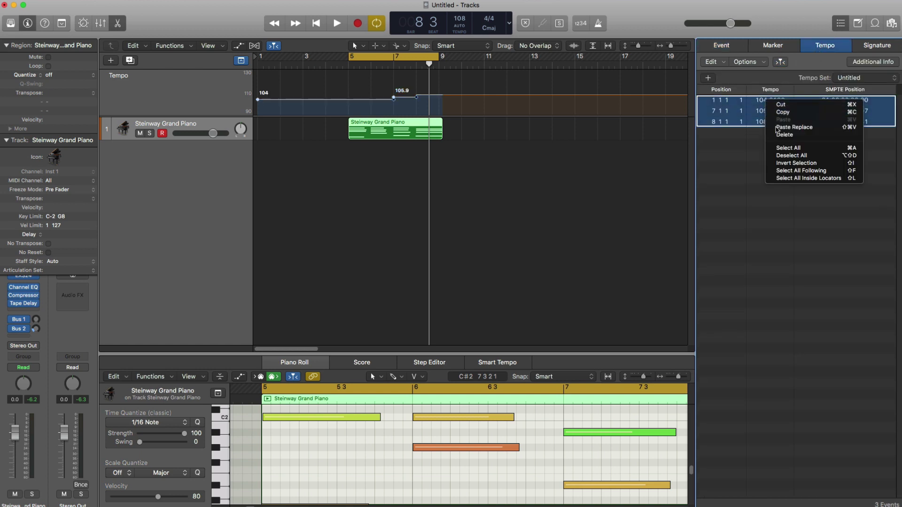
pyautogui.click(778, 137)
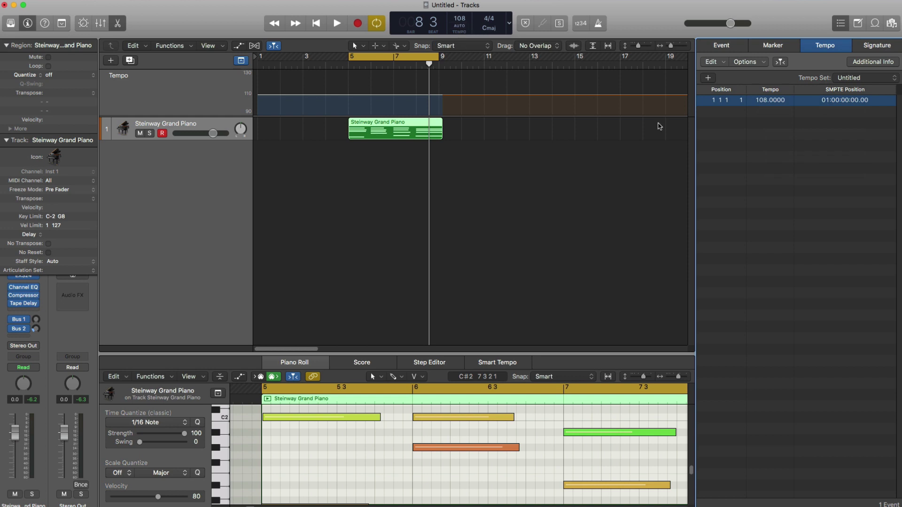
# Set the project tempo to 112 bpm and play it back.
pyautogui.press('space')
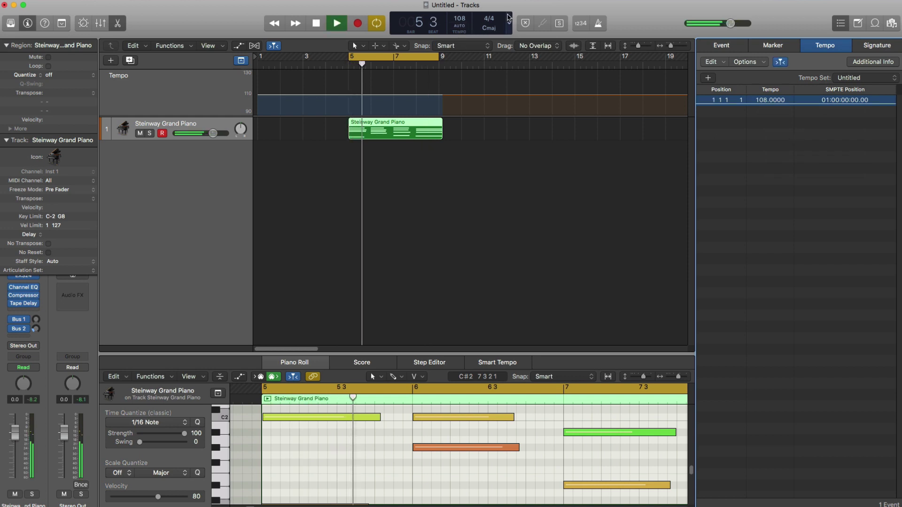
pyautogui.press('space')
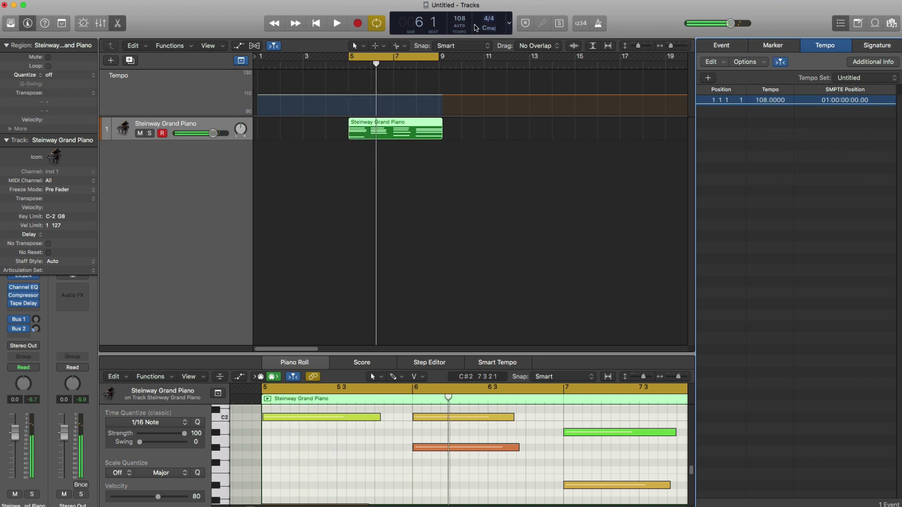
pyautogui.doubleClick(460, 18)
pyautogui.write('112')
pyautogui.press('Return')
pyautogui.press('space')
pyautogui.press('space')
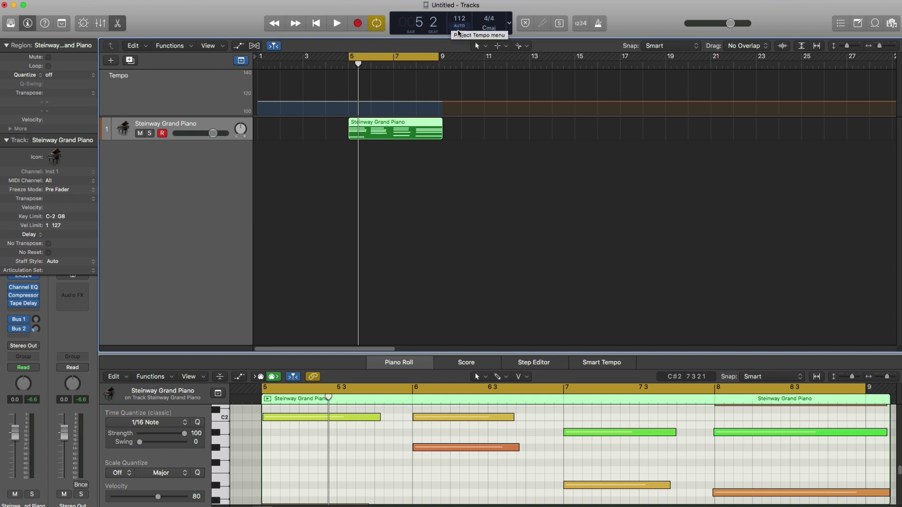
# In Smart Tempo project settings, set new recordings and imported audio to On + Align Bars and Beats.
pyautogui.click(459, 32)
pyautogui.press('Escape')
pyautogui.click(459, 32)
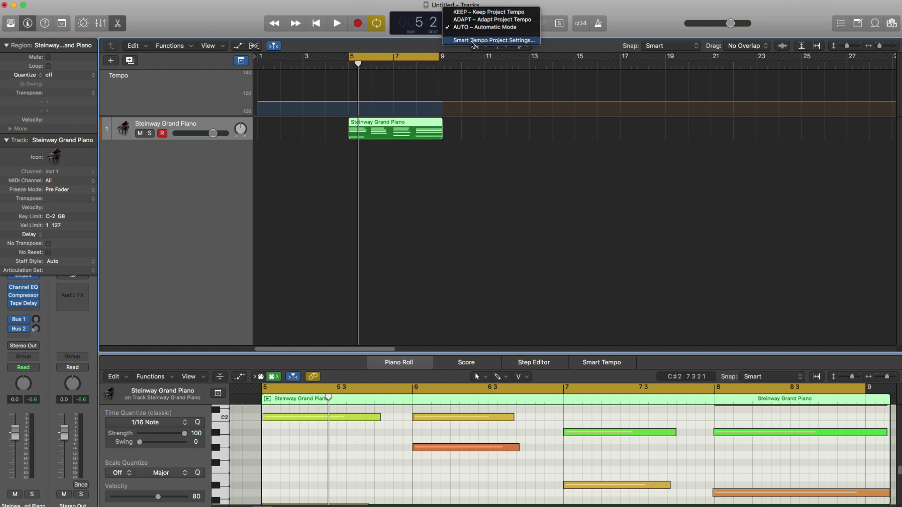
pyautogui.press('Escape')
pyautogui.click(460, 31)
pyautogui.click(470, 42)
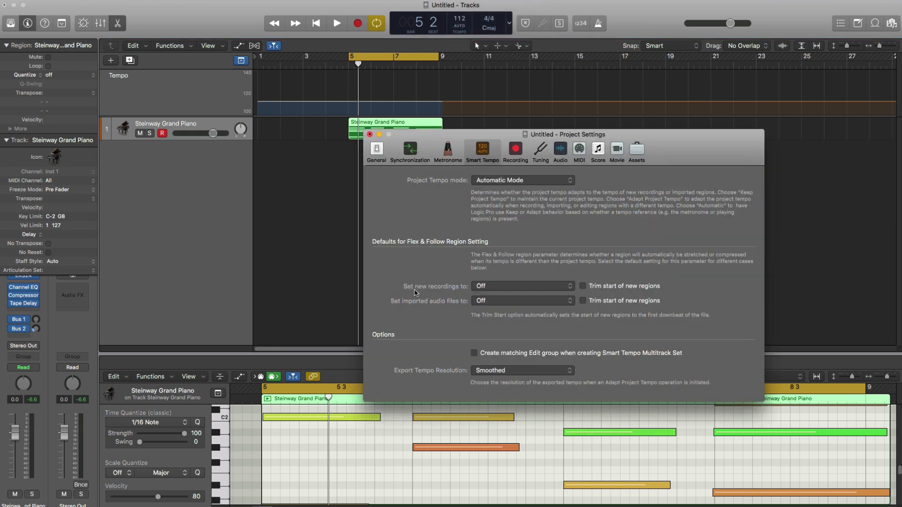
pyautogui.click(485, 287)
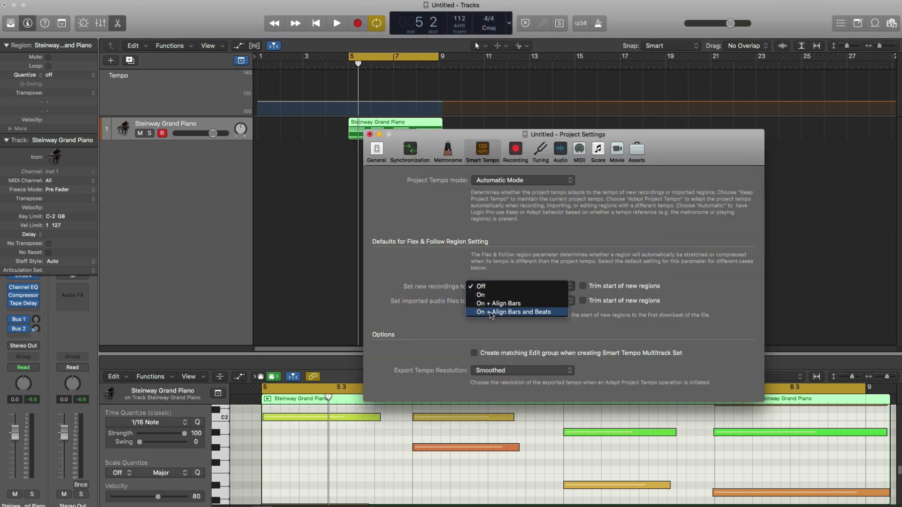
pyautogui.click(494, 311)
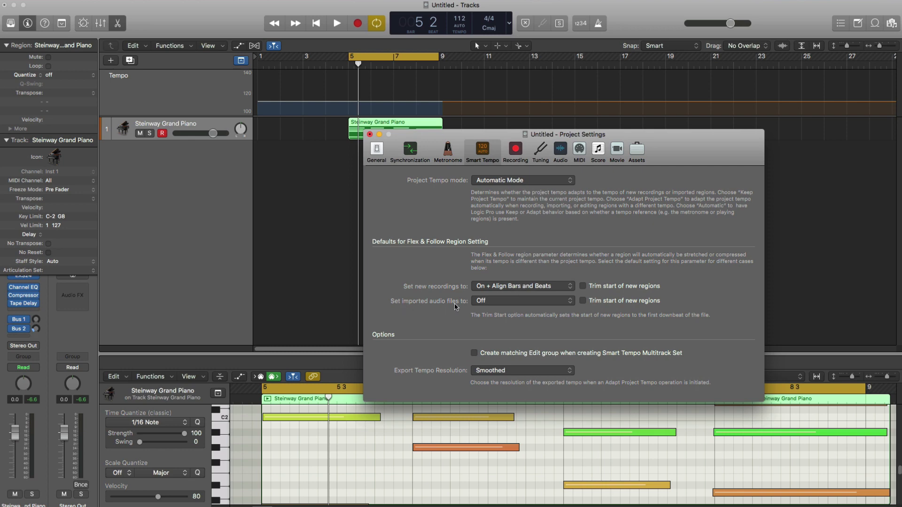
pyautogui.click(508, 307)
pyautogui.click(507, 329)
# Mute the Steinway piano track and import all sixteen Loops (160 BPM) files as stems at bar 5.
pyautogui.click(369, 135)
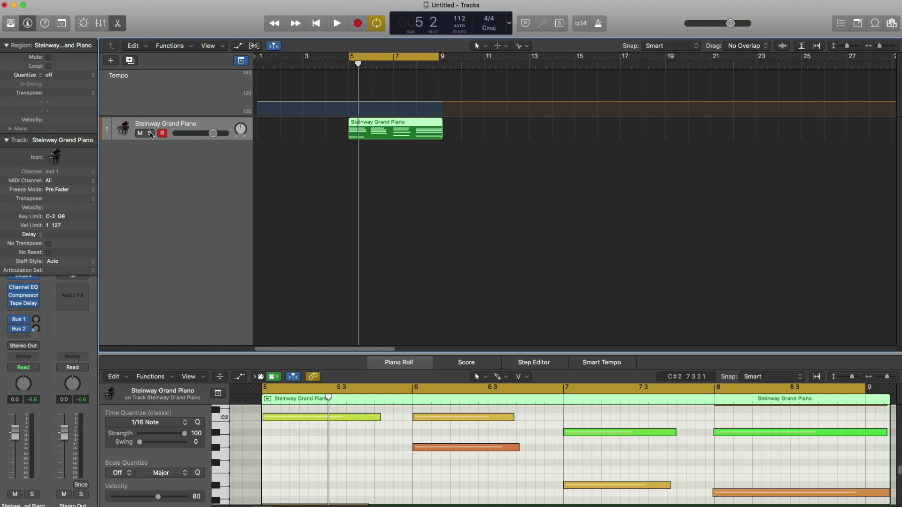
pyautogui.click(140, 133)
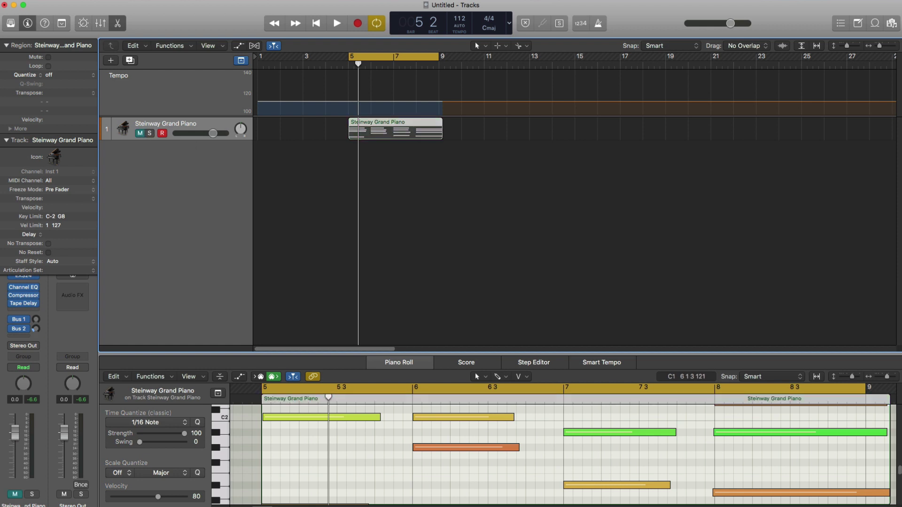
pyautogui.click(423, 497)
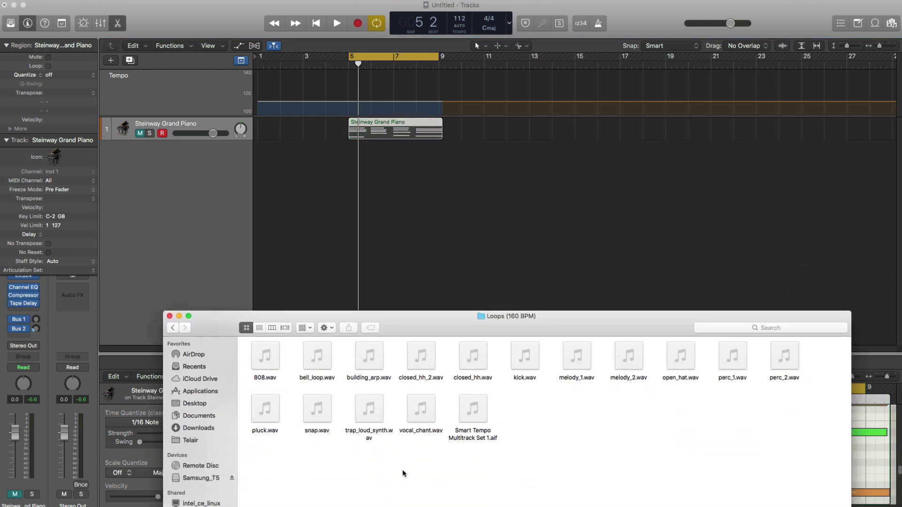
pyautogui.moveTo(317, 357)
pyautogui.press('super+a')
pyautogui.moveTo(526, 381); pyautogui.dragTo(350, 207)
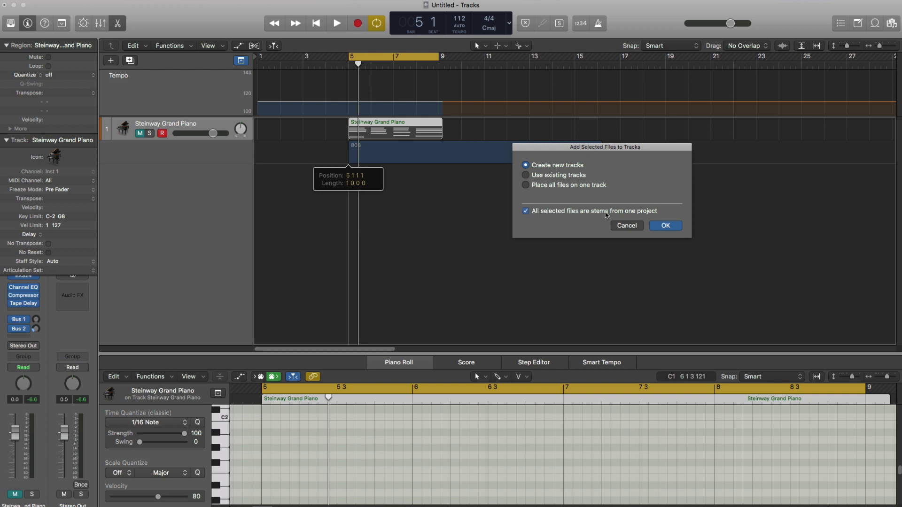
pyautogui.click(667, 227)
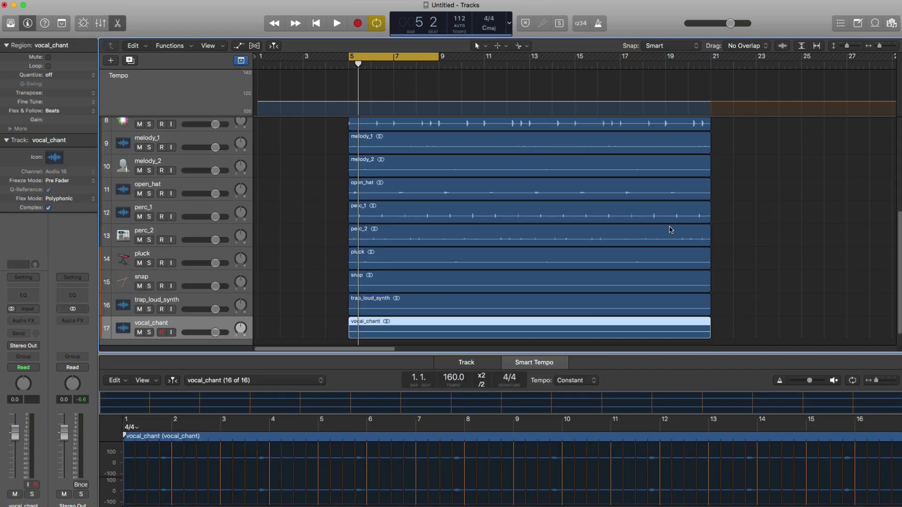
pyautogui.scroll(-2, 571, 225)
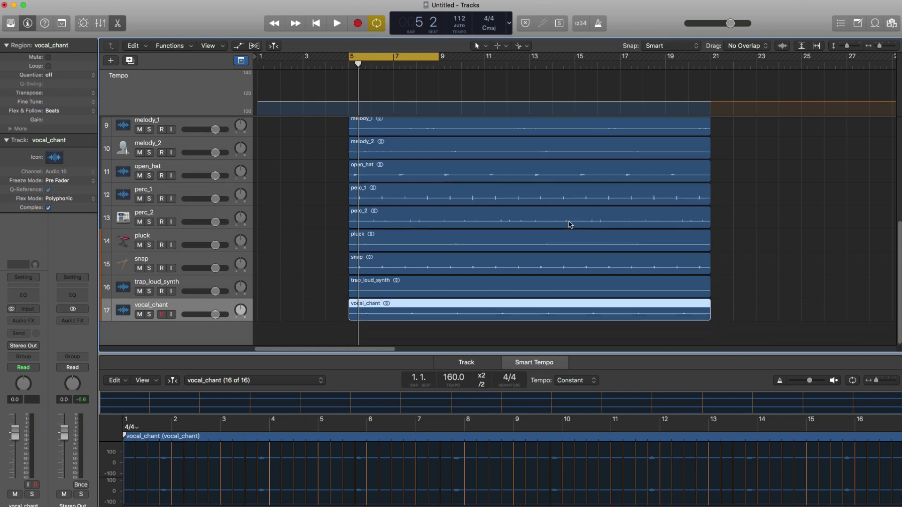
# Set the cycle to bars 5–21 from the selected region with Cmd-U.
pyautogui.scroll(5, 571, 224)
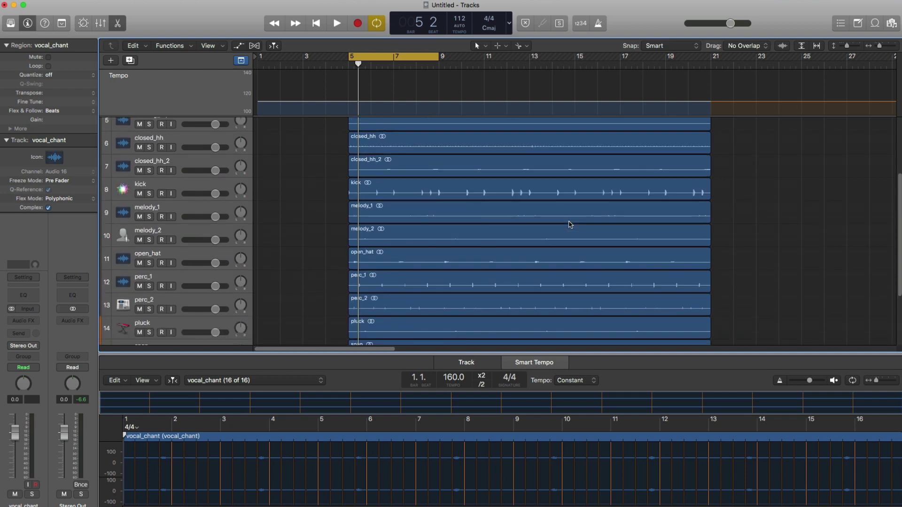
pyautogui.scroll(-3, 545, 234)
pyautogui.scroll(3, 547, 235)
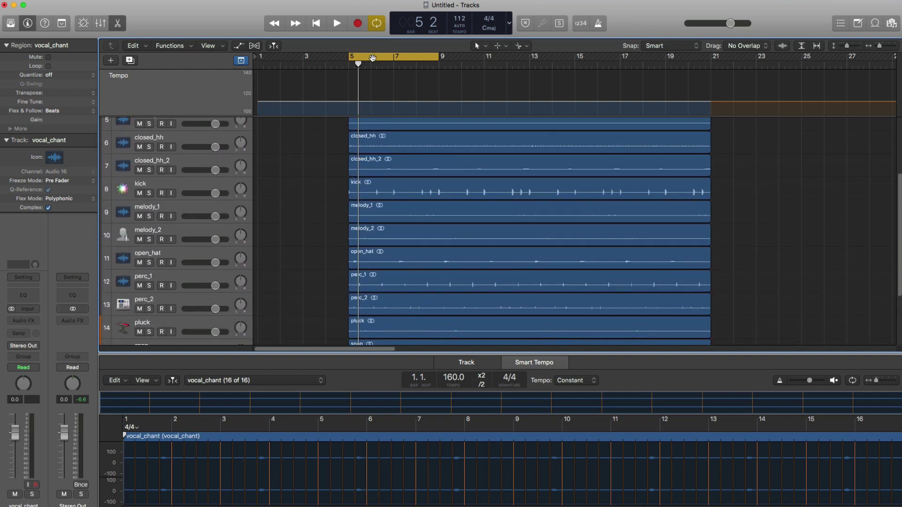
pyautogui.press('super+u')
pyautogui.scroll(5, 480, 180)
pyautogui.scroll(1, 480, 180)
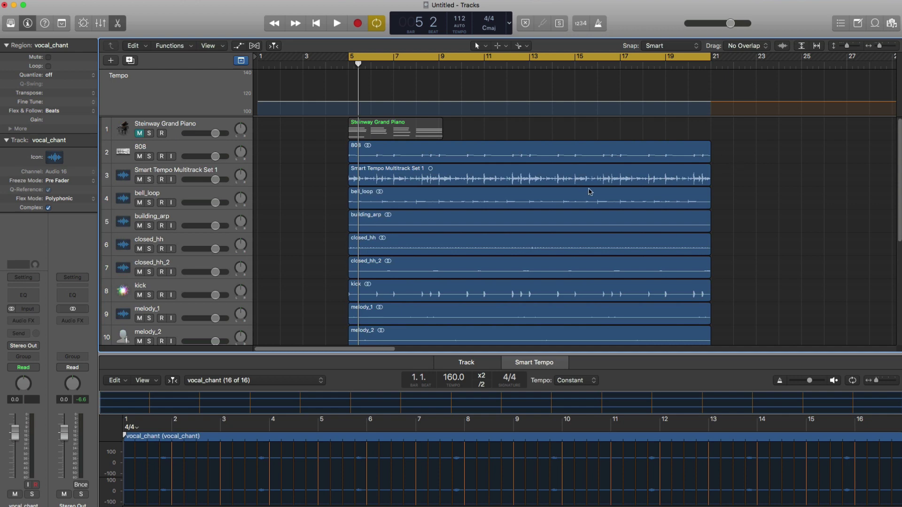
# Play the imported stems, select the snap region, and audition again from the cycle start.
pyautogui.press('space')
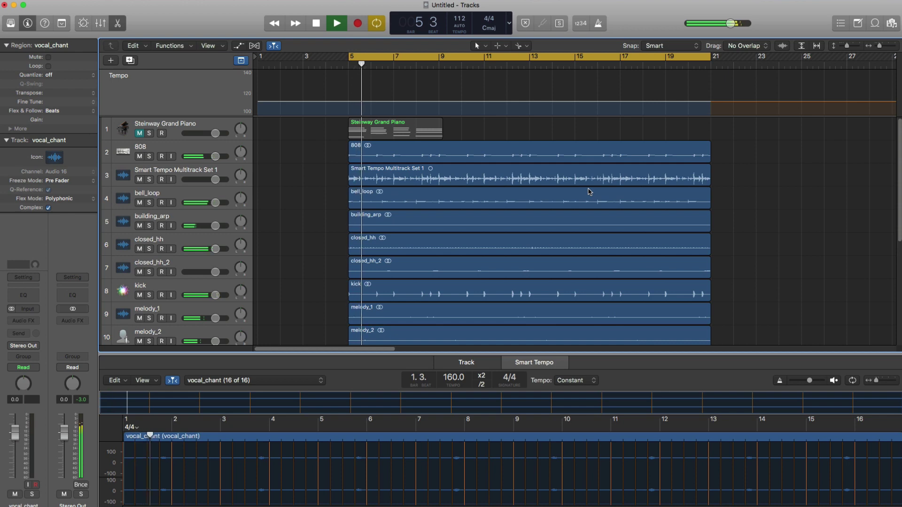
pyautogui.scroll(-8, 588, 216)
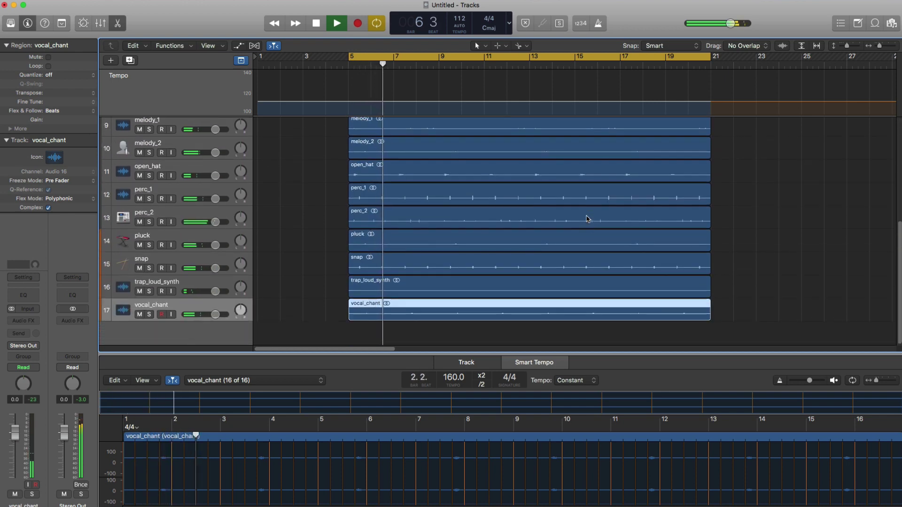
pyautogui.press('space')
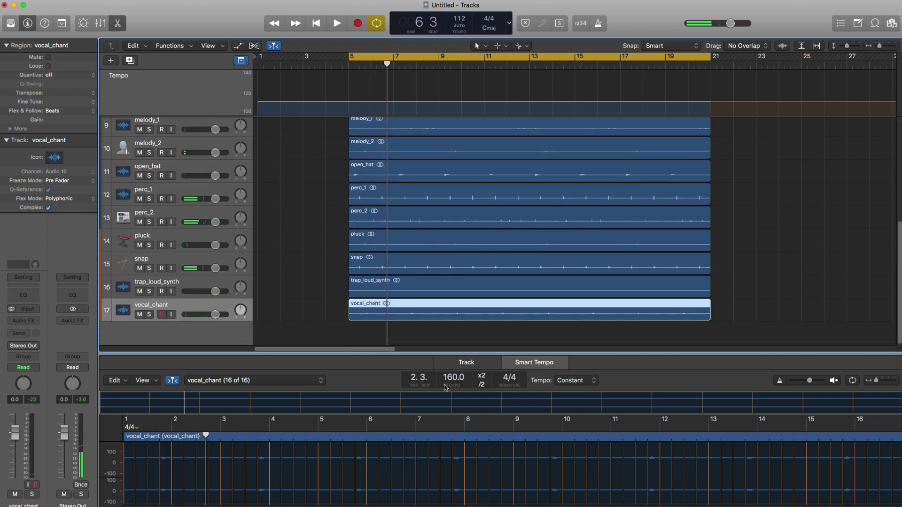
pyautogui.click(490, 287)
pyautogui.click(493, 270)
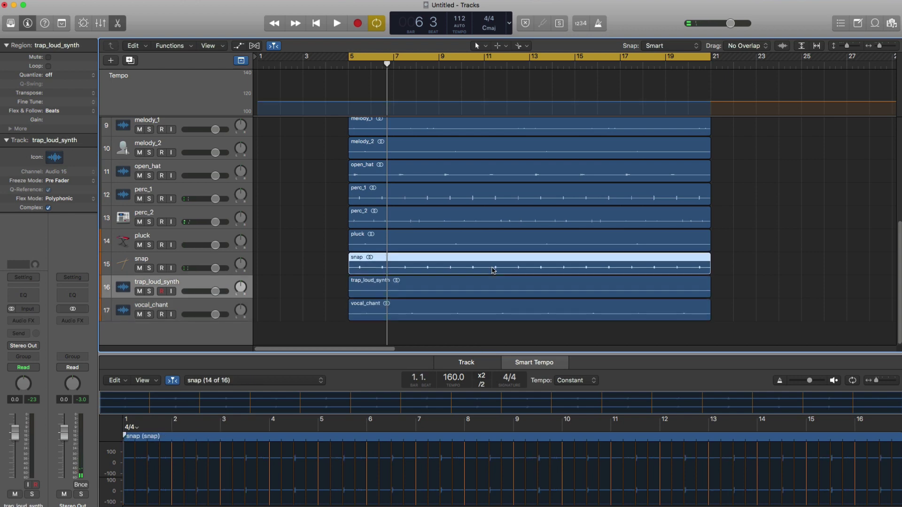
pyautogui.press('space')
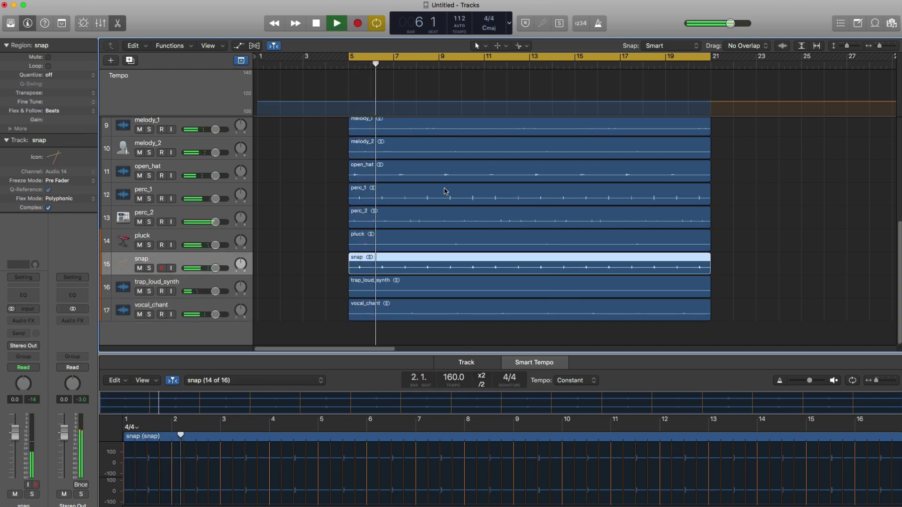
pyautogui.press('space')
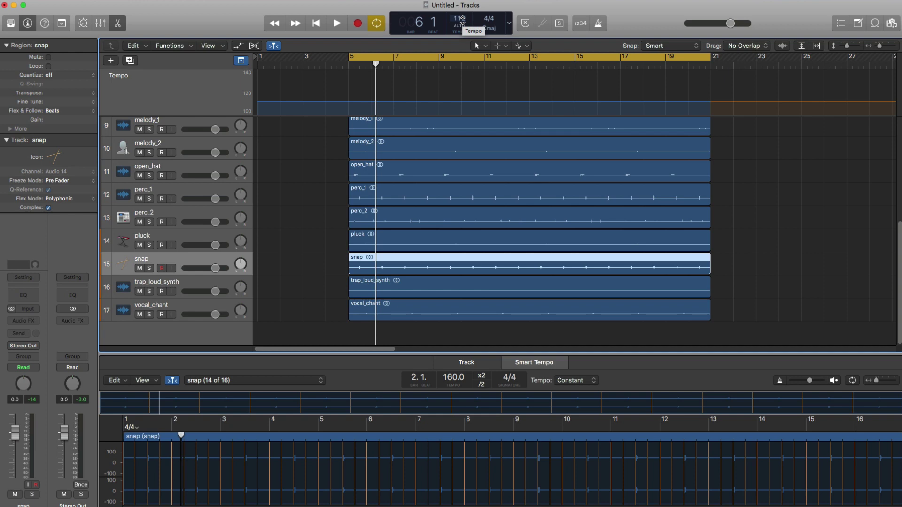
pyautogui.press('space')
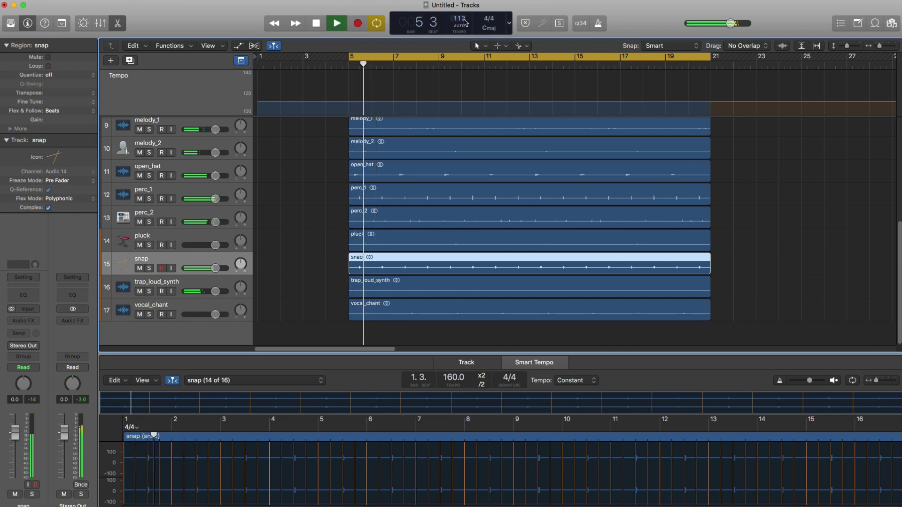
# Change the project tempo to 160 bpm and listen to the stems.
pyautogui.press('space')
pyautogui.write('60')
pyautogui.press('Return')
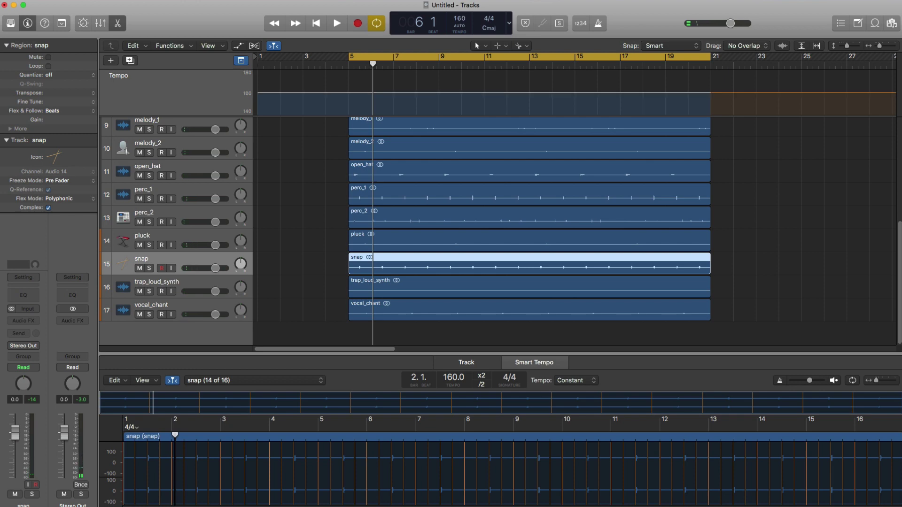
pyautogui.press('space')
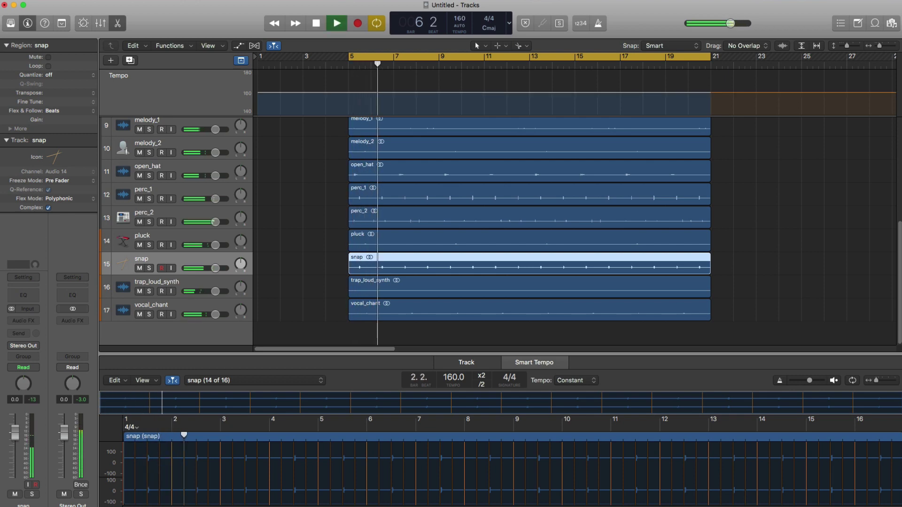
pyautogui.press('space')
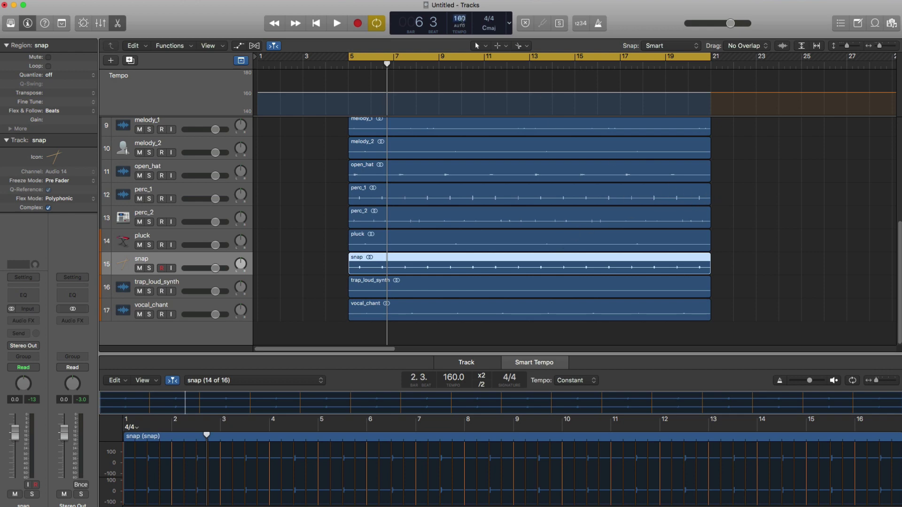
# Drag the project tempo down to 150 bpm and play the stems again.
pyautogui.moveTo(460, 19); pyautogui.dragTo(459, 30)
pyautogui.press('space')
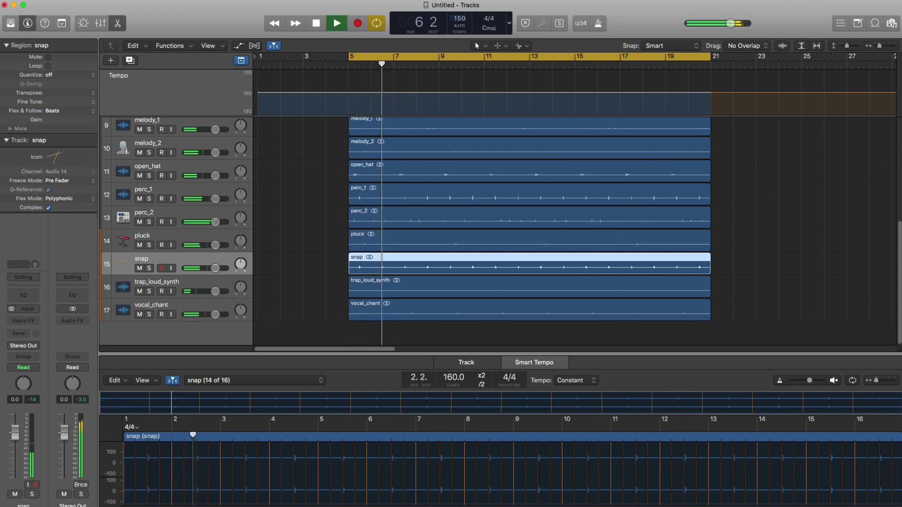
pyautogui.press('space')
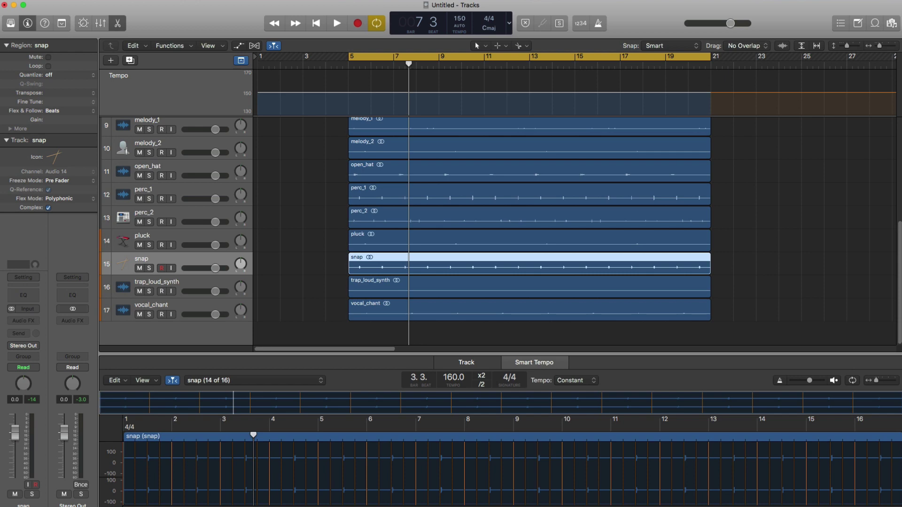
# Show and enlarge the mixer, turning the piano's Bus 1 send fully down.
pyautogui.press('x')
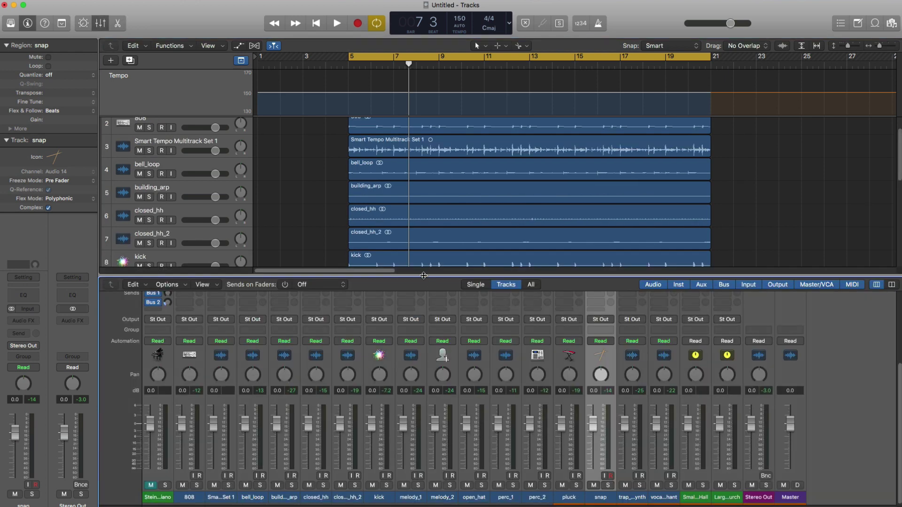
pyautogui.moveTo(423, 275); pyautogui.dragTo(425, 191)
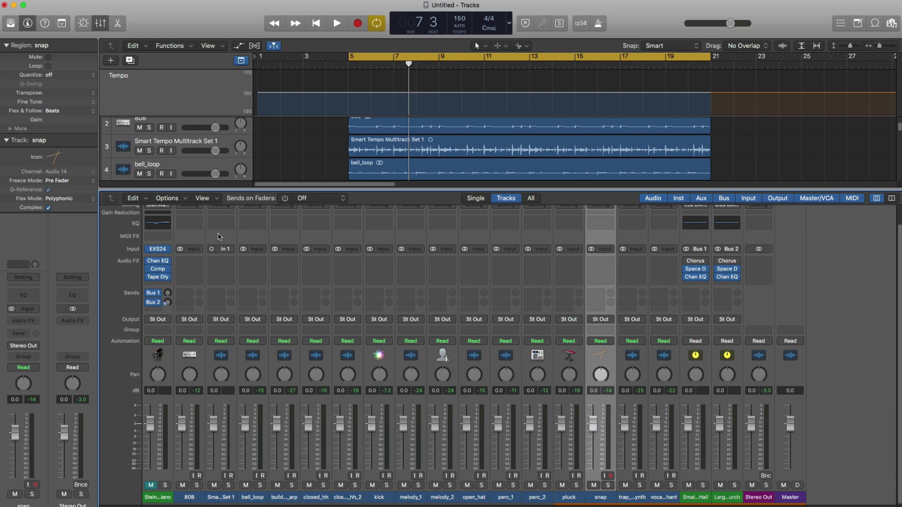
pyautogui.moveTo(168, 293); pyautogui.dragTo(168, 329)
pyautogui.moveTo(154, 419); pyautogui.dragTo(154, 422)
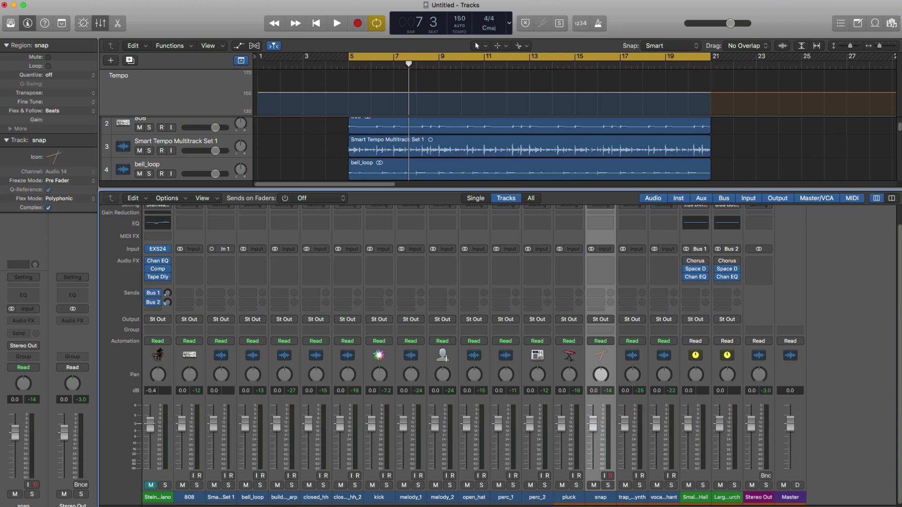
# With Sends on Faders, raise the piano's Small Hall send and set its Bus 2 send to about -4.0.
pyautogui.click(284, 198)
pyautogui.click(318, 199)
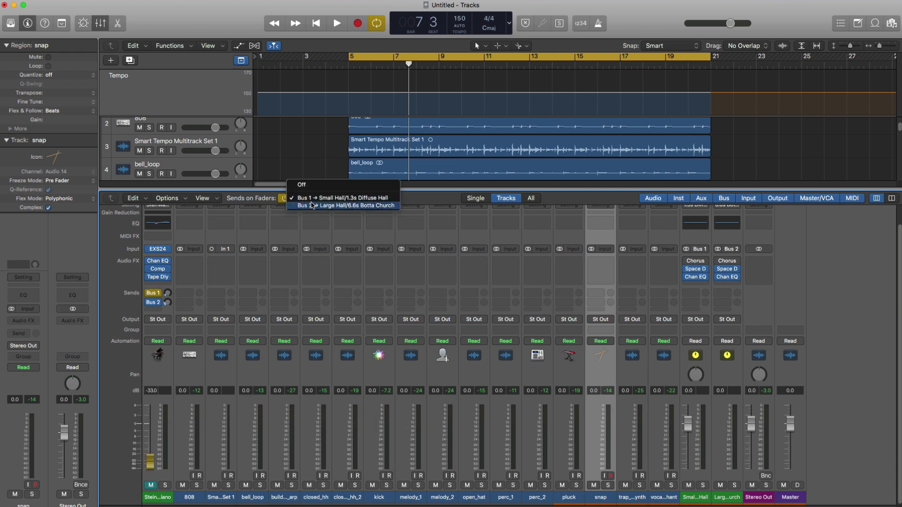
pyautogui.click(327, 199)
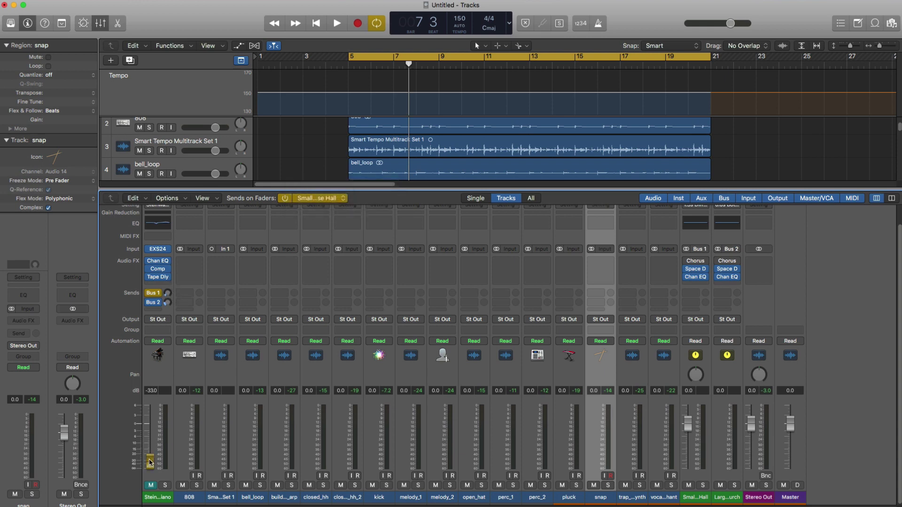
pyautogui.moveTo(150, 463); pyautogui.dragTo(150, 436)
pyautogui.click(318, 199)
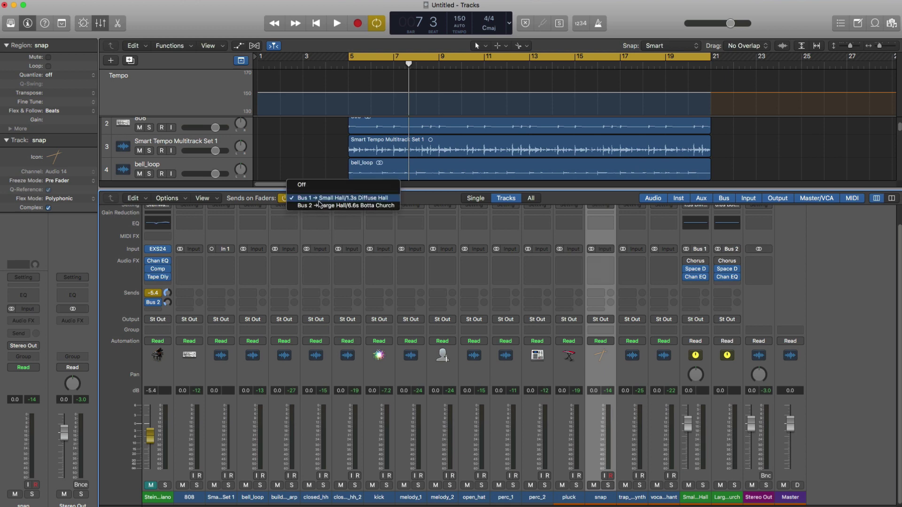
pyautogui.click(322, 206)
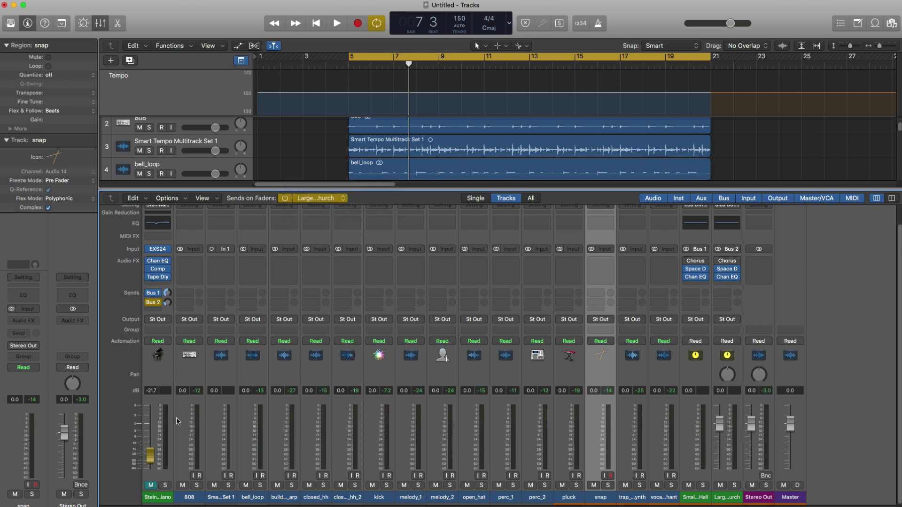
pyautogui.moveTo(150, 451)
pyautogui.mouseDown()
pyautogui.moveTo(150, 431)
pyautogui.moveTo(150, 454)
pyautogui.moveTo(150, 443)
pyautogui.mouseUp()
# Add sends: 808 and Smart Tempo Multitrack Set 1 to Bus 2, bell_loop to Bus 1.
pyautogui.click(186, 292)
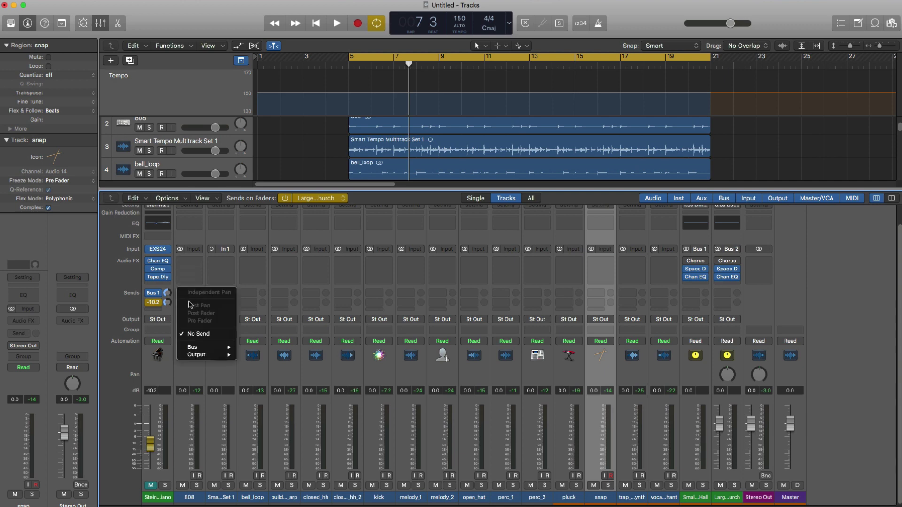
pyautogui.moveTo(207, 348)
pyautogui.click(259, 356)
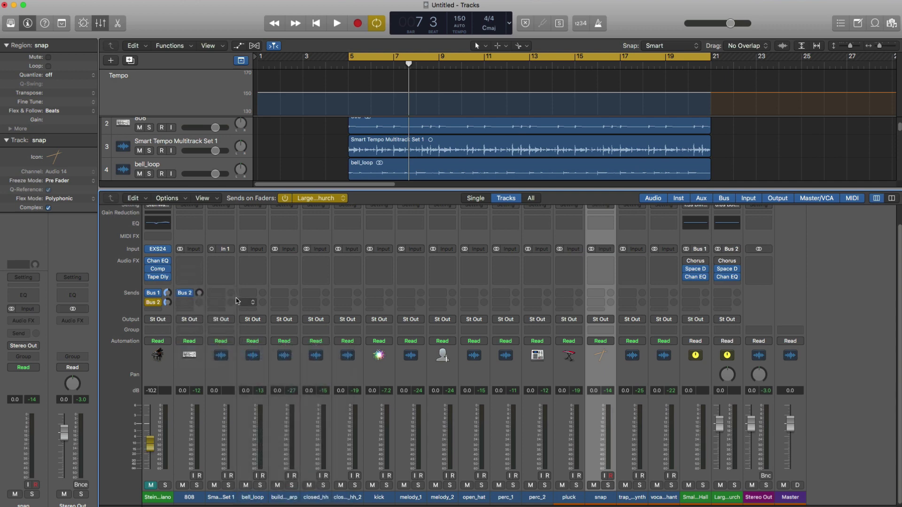
pyautogui.click(218, 292)
pyautogui.moveTo(235, 347)
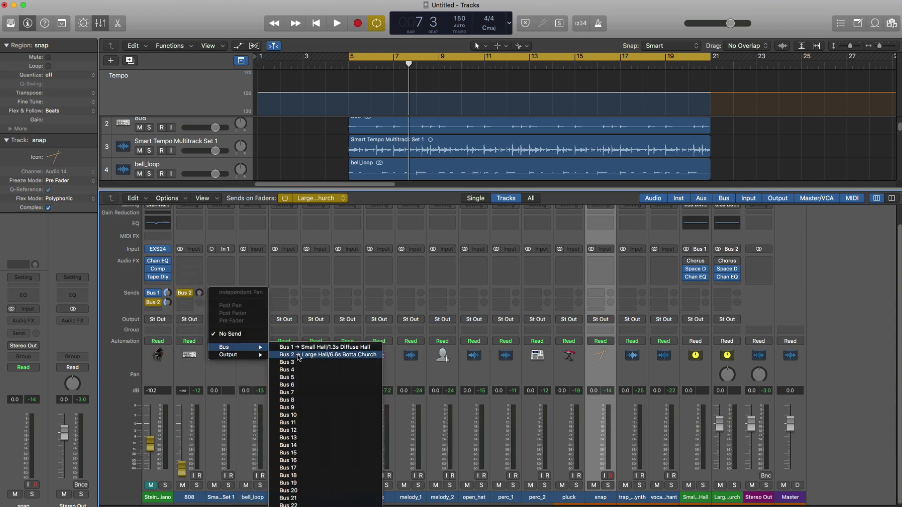
pyautogui.click(294, 355)
pyautogui.click(250, 292)
pyautogui.moveTo(266, 346)
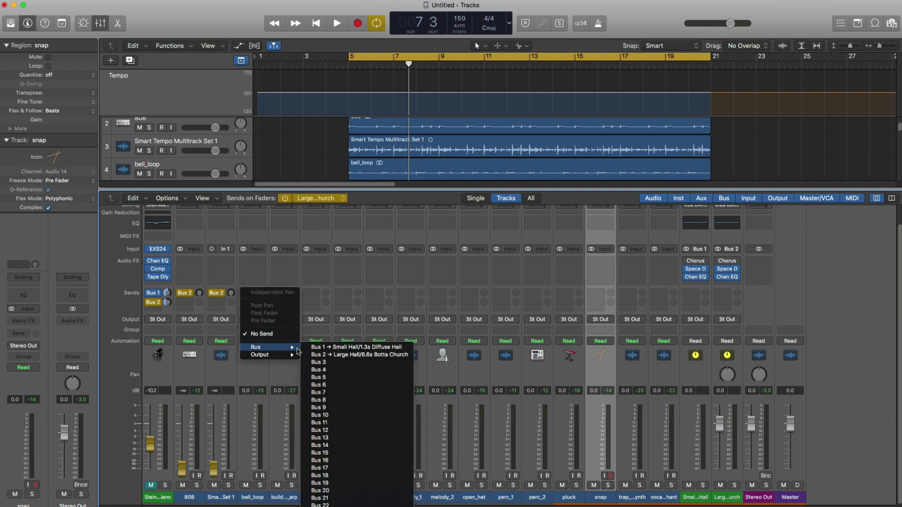
pyautogui.click(324, 347)
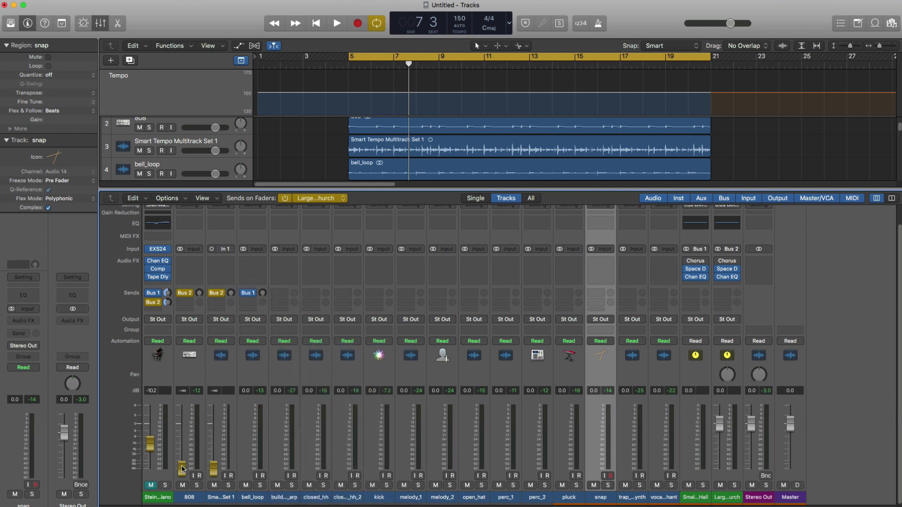
# Set send levels: 808 -7.6, multitrack -10.6 on Bus 2; bell_loop -5.0, piano -6.0 on Bus 1.
pyautogui.moveTo(179, 468); pyautogui.dragTo(181, 439)
pyautogui.moveTo(213, 469); pyautogui.dragTo(213, 444)
pyautogui.click(306, 203)
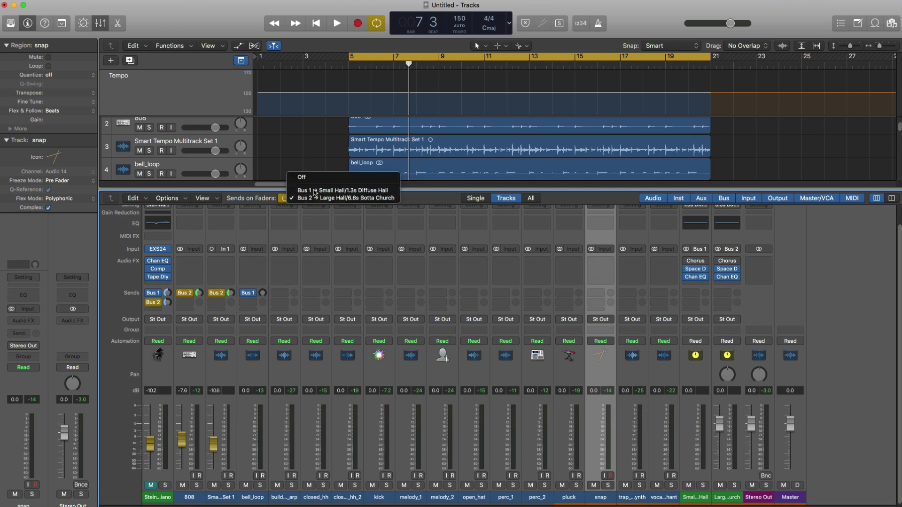
pyautogui.click(319, 189)
pyautogui.moveTo(236, 469); pyautogui.dragTo(236, 434)
pyautogui.moveTo(154, 437); pyautogui.dragTo(154, 438)
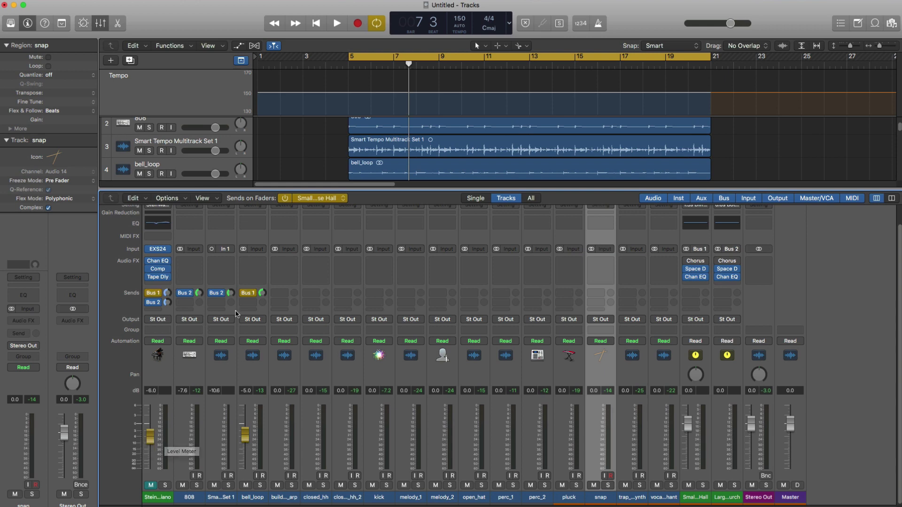
# Turn Sends on Faders off and give bell_loop's send Independent Pan.
pyautogui.click(286, 199)
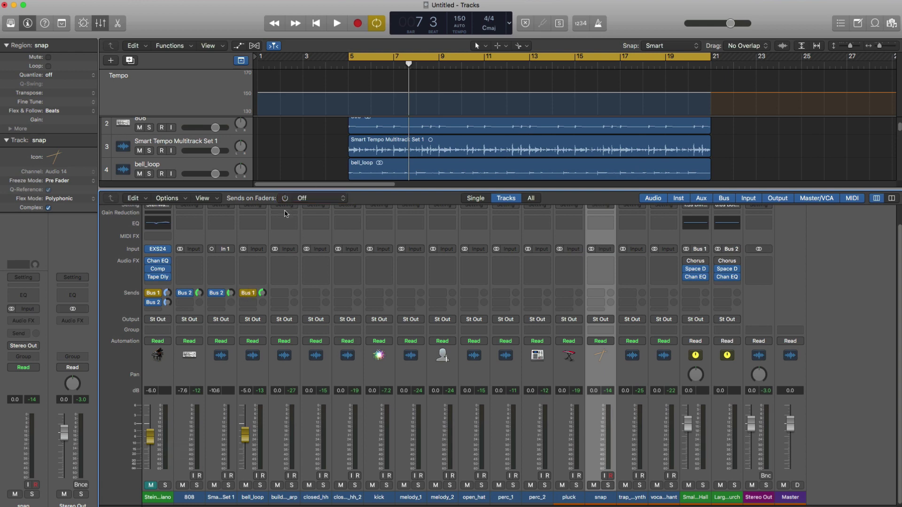
pyautogui.rightClick(252, 295)
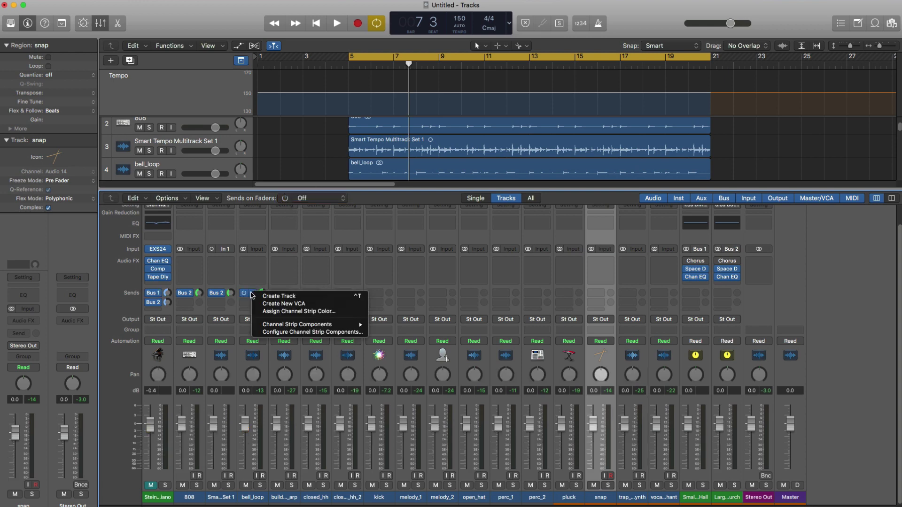
pyautogui.click(250, 286)
pyautogui.click(254, 294)
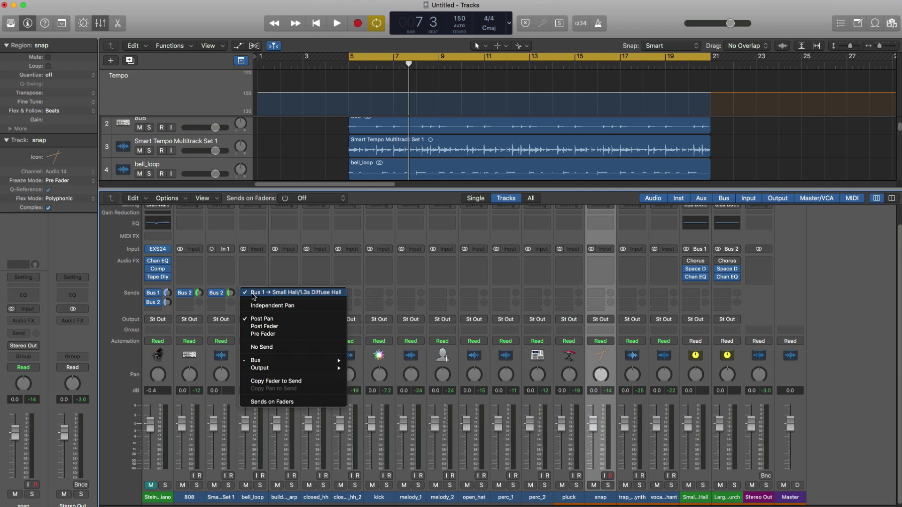
pyautogui.click(264, 308)
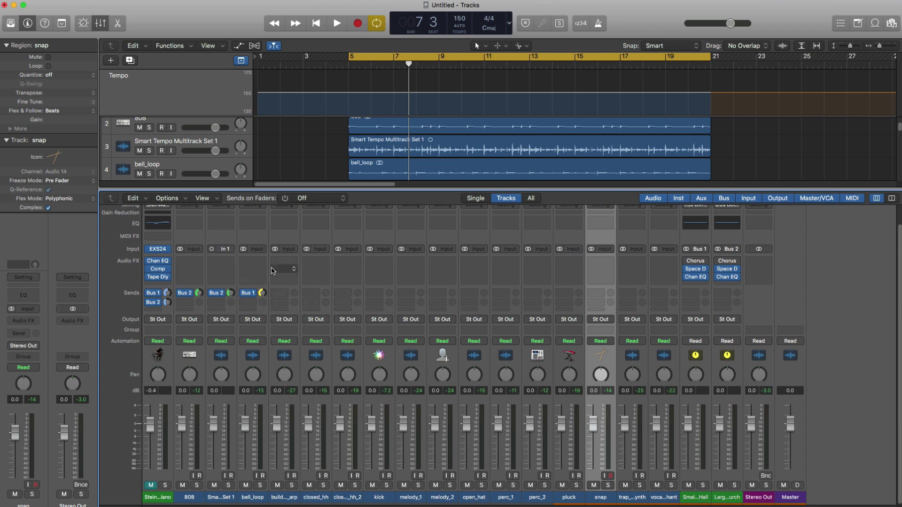
# Adjust bell_loop's Small Hall send to about -2.0 dB, then turn Sends on Faders off.
pyautogui.click(285, 197)
pyautogui.moveTo(245, 435)
pyautogui.mouseDown()
pyautogui.moveTo(244, 465)
pyautogui.moveTo(245, 424)
pyautogui.moveTo(245, 453)
pyautogui.moveTo(245, 428)
pyautogui.moveTo(245, 437)
pyautogui.mouseUp()
pyautogui.click(285, 198)
# Close the Mixer and enlarge the track heights so all tracks are visible.
pyautogui.press('x')
pyautogui.press('x')
pyautogui.press('x')
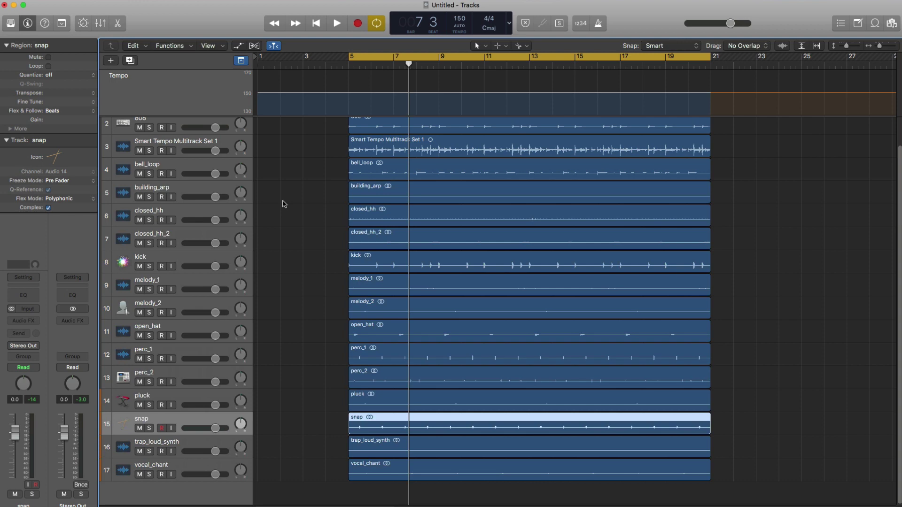
pyautogui.scroll(2, 414, 197)
pyautogui.hscroll(5, 414, 198)
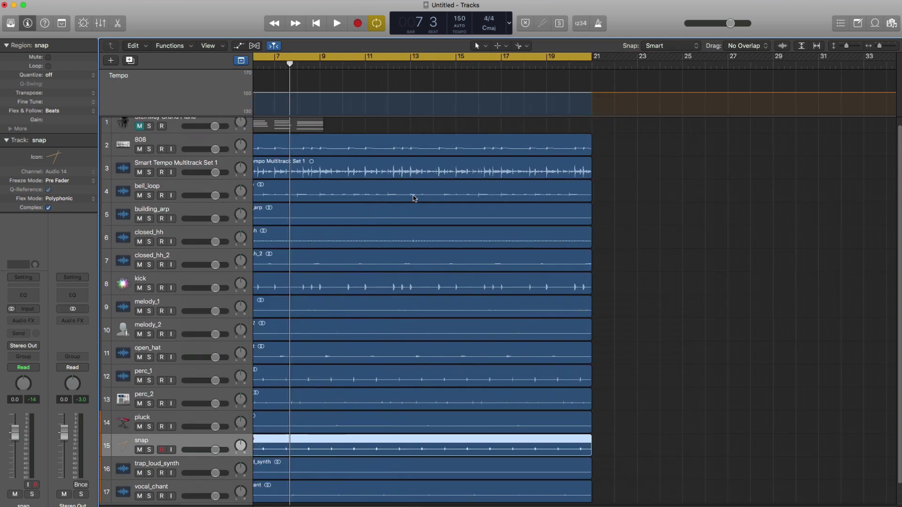
pyautogui.hscroll(5, 415, 198)
pyautogui.press('super+Down')
pyautogui.hscroll(-10, 414, 198)
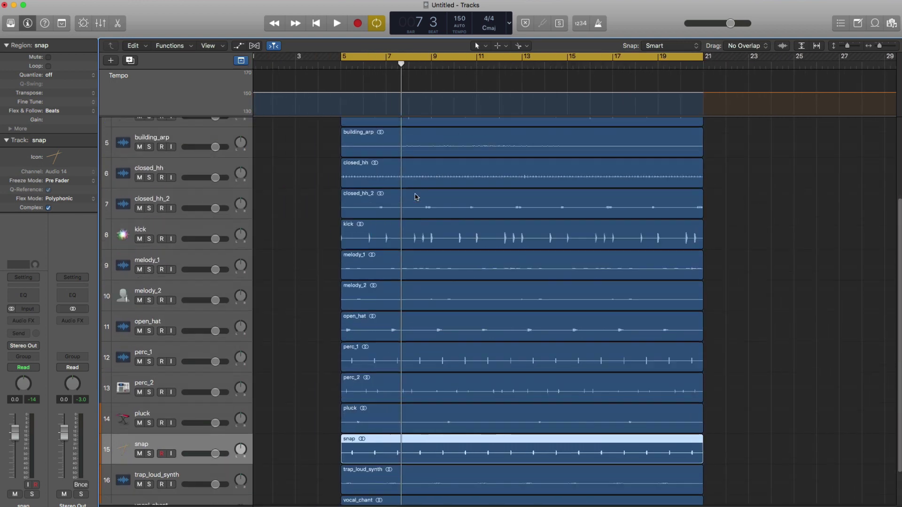
pyautogui.scroll(-2, 416, 197)
pyautogui.press('super+Down')
pyautogui.scroll(10, 416, 197)
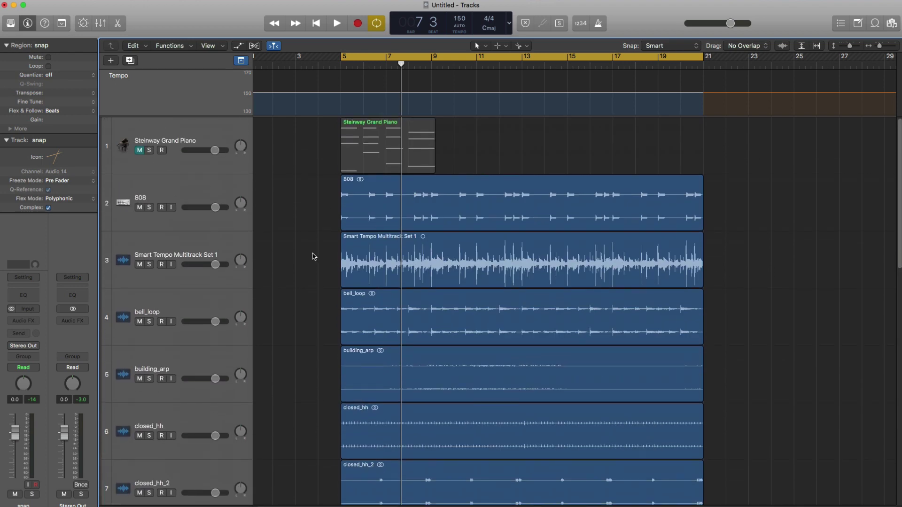
# Set the 808 track to Touch automation, solo it, and record a volume dip from bar 5.
pyautogui.click(176, 181)
pyautogui.press('a')
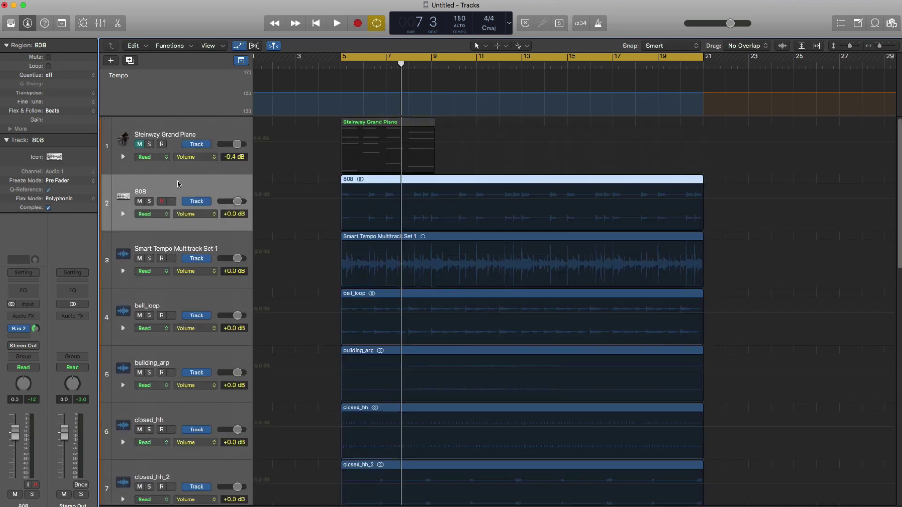
pyautogui.click(161, 214)
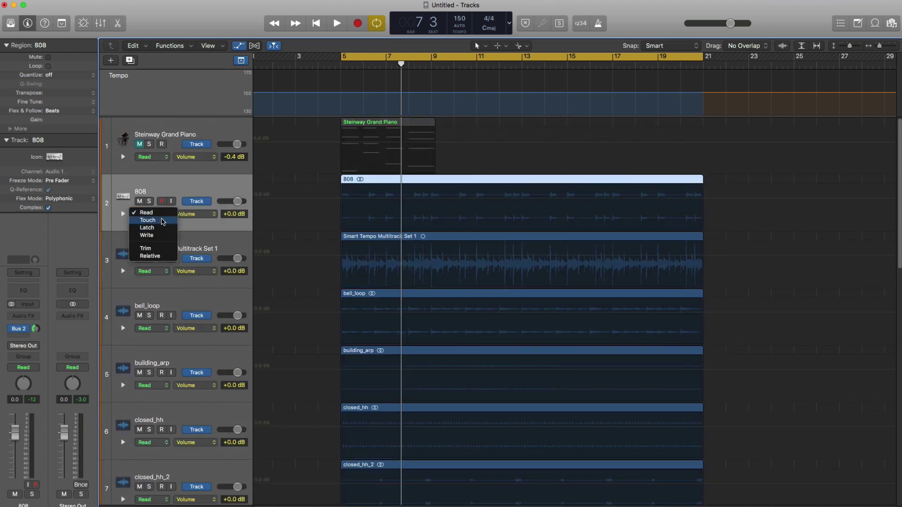
pyautogui.click(146, 220)
pyautogui.press('s')
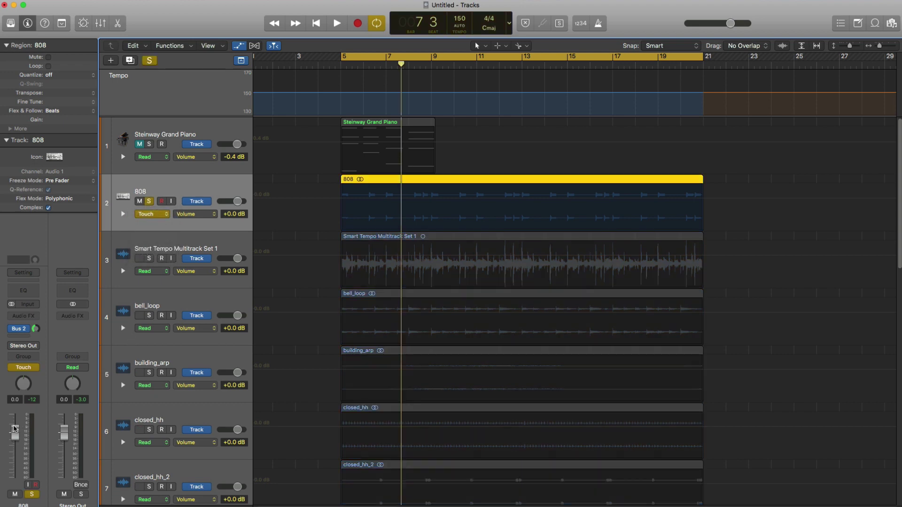
pyautogui.press('space')
pyautogui.moveTo(14, 432)
pyautogui.mouseDown()
pyautogui.moveTo(15, 461)
pyautogui.moveTo(16, 431)
pyautogui.moveTo(38, 466)
pyautogui.mouseUp()
pyautogui.press('space')
# Line up the -8.2 dB automation point under the jump back to +0.0 dB.
pyautogui.press('super+Right')
pyautogui.press('super+Right')
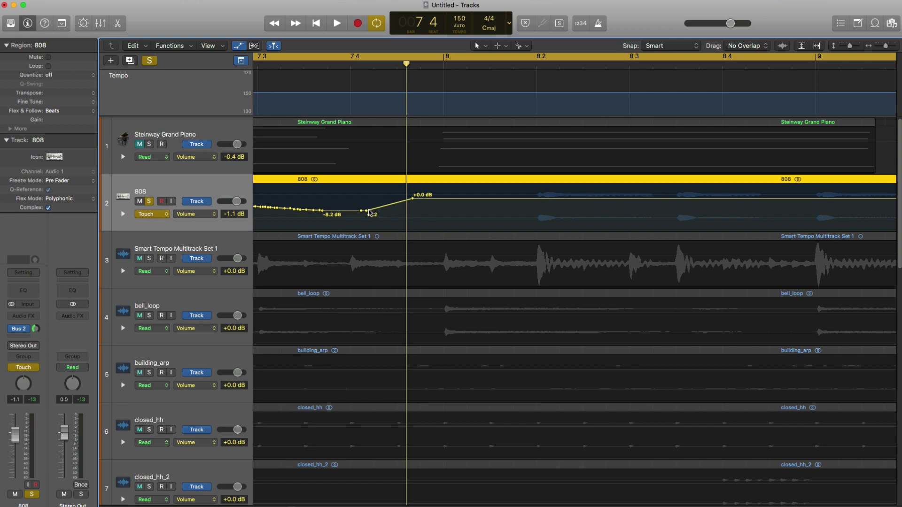
pyautogui.moveTo(367, 212); pyautogui.dragTo(412, 211)
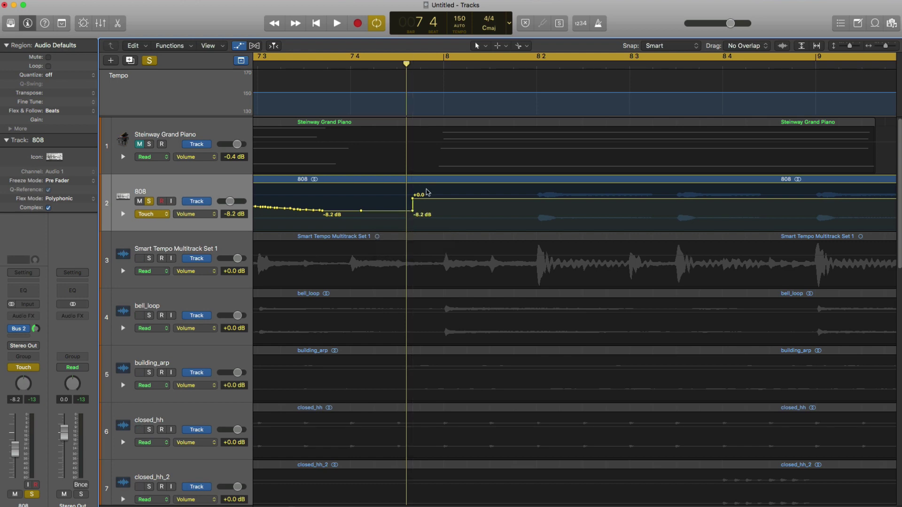
pyautogui.moveTo(414, 212); pyautogui.dragTo(412, 211)
pyautogui.scroll(5, 424, 216)
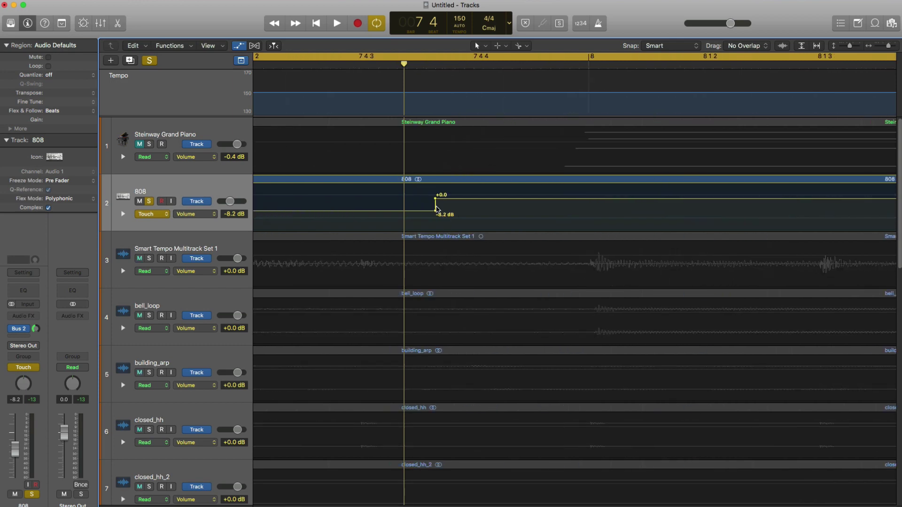
pyautogui.click(435, 211)
pyautogui.moveTo(436, 211)
pyautogui.mouseDown()
pyautogui.moveTo(408, 211)
pyautogui.moveTo(435, 211)
pyautogui.mouseUp()
# Hide automation, zoom out, and delete all regions and all 17 tracks.
pyautogui.press('a')
pyautogui.keyDown('ctrl'); pyautogui.keyDown('alt'); pyautogui.click(346, 328); pyautogui.keyUp('alt'); pyautogui.keyUp('ctrl')
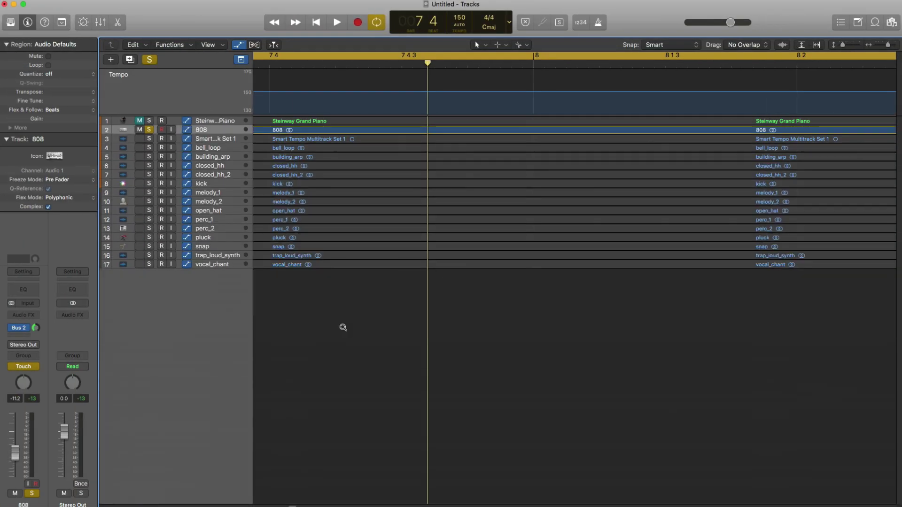
pyautogui.keyDown('ctrl'); pyautogui.keyDown('alt'); pyautogui.click(343, 326); pyautogui.keyUp('alt'); pyautogui.keyUp('ctrl')
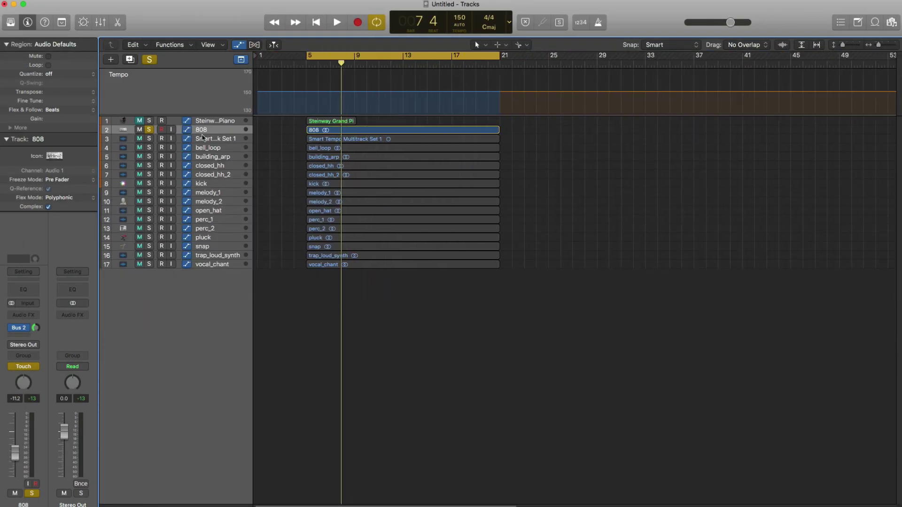
pyautogui.press('Up')
pyautogui.keyDown('shift'); pyautogui.click(221, 265); pyautogui.keyUp('shift')
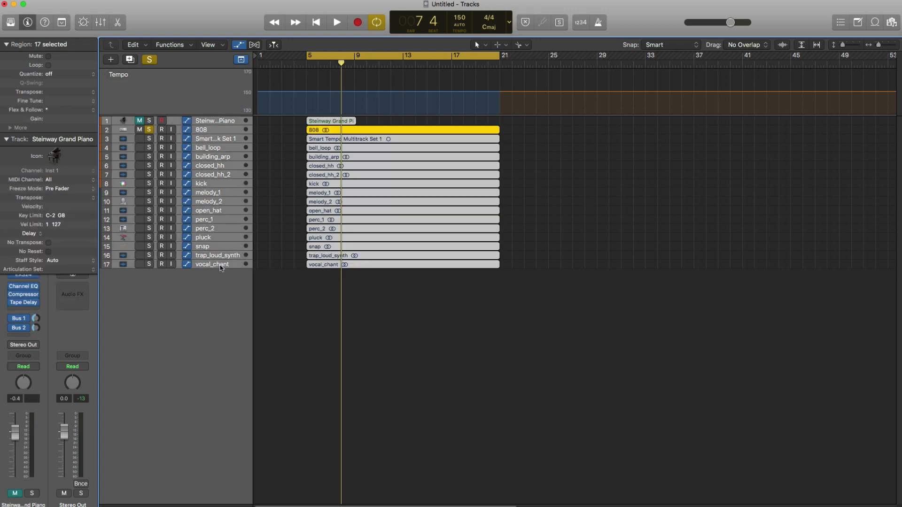
pyautogui.press('Delete')
pyautogui.press('Return')
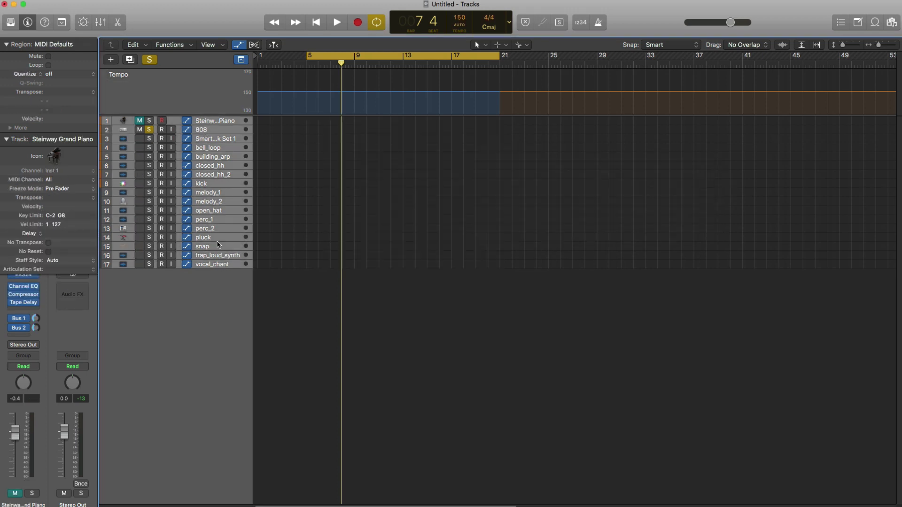
pyautogui.press('super+BackSpace')
# Create the software instrument track Inst 1 and load Alchemy in stereo on it.
pyautogui.press('Return')
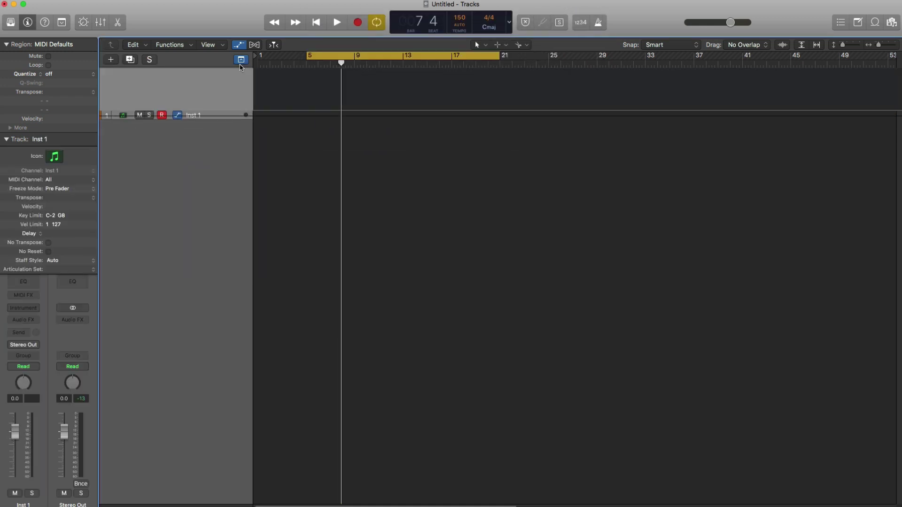
pyautogui.press('super+Down')
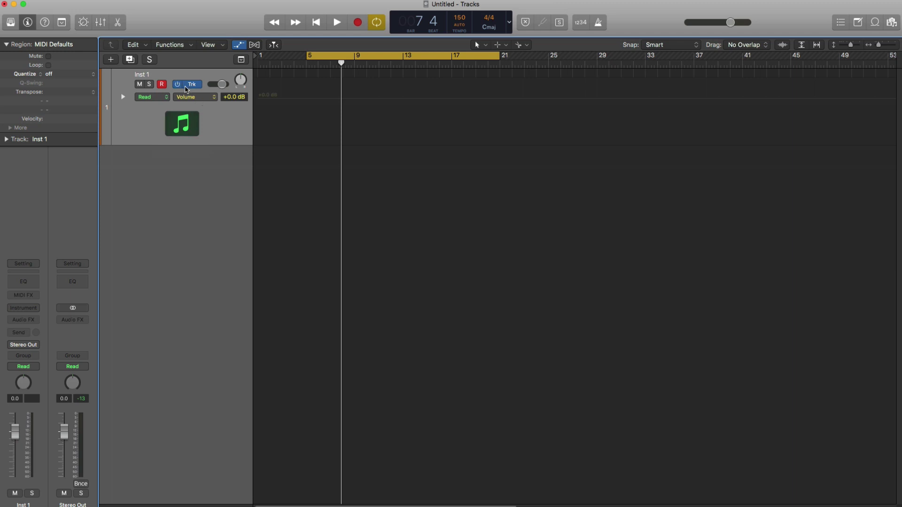
pyautogui.click(24, 308)
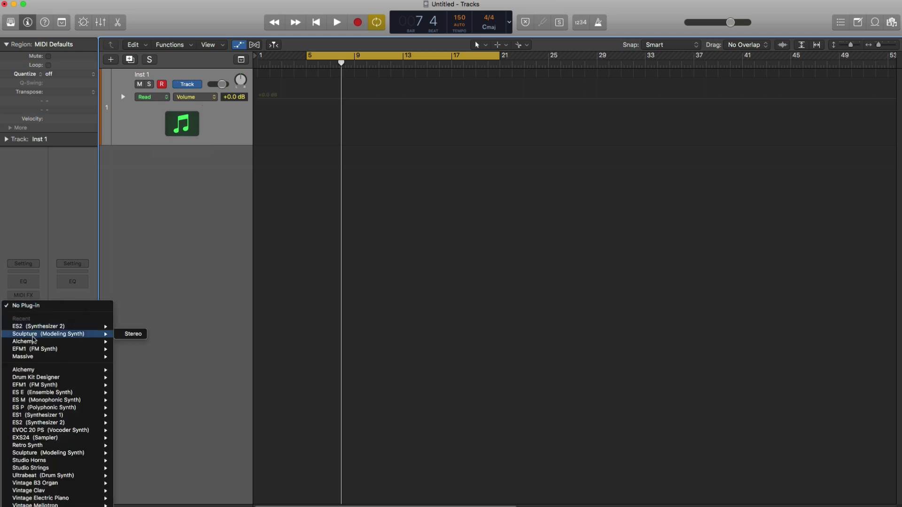
pyautogui.moveTo(33, 342)
pyautogui.click(133, 341)
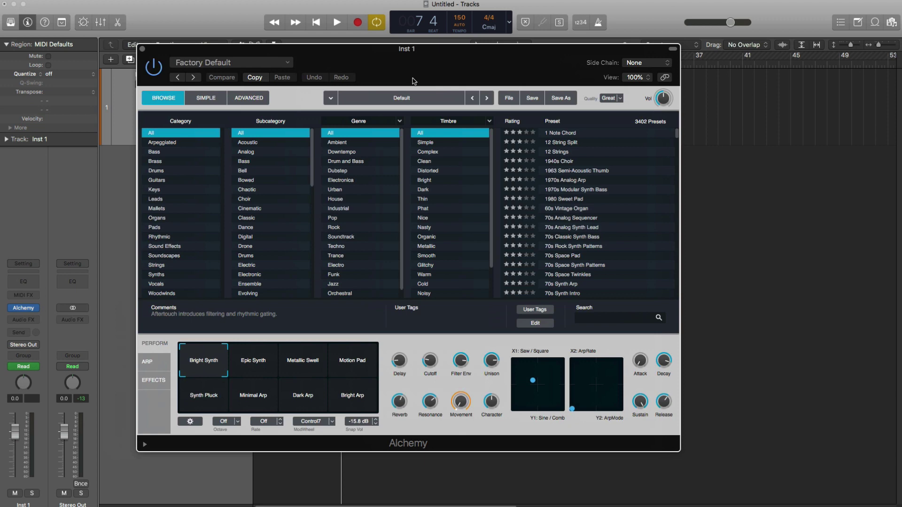
# Switch Alchemy to Advanced view and initialize the preset to Default.
pyautogui.click(249, 100)
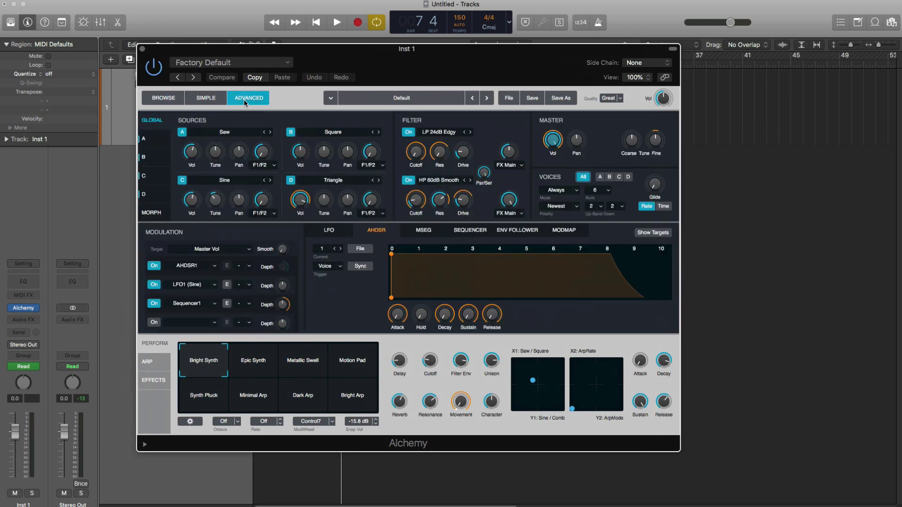
pyautogui.click(510, 100)
pyautogui.click(532, 124)
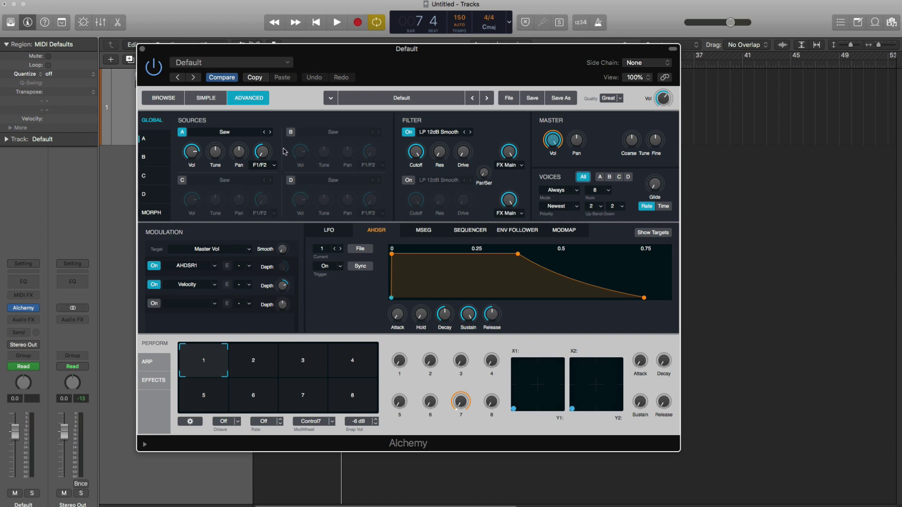
# Leave source B off and source A switched on.
pyautogui.click(291, 133)
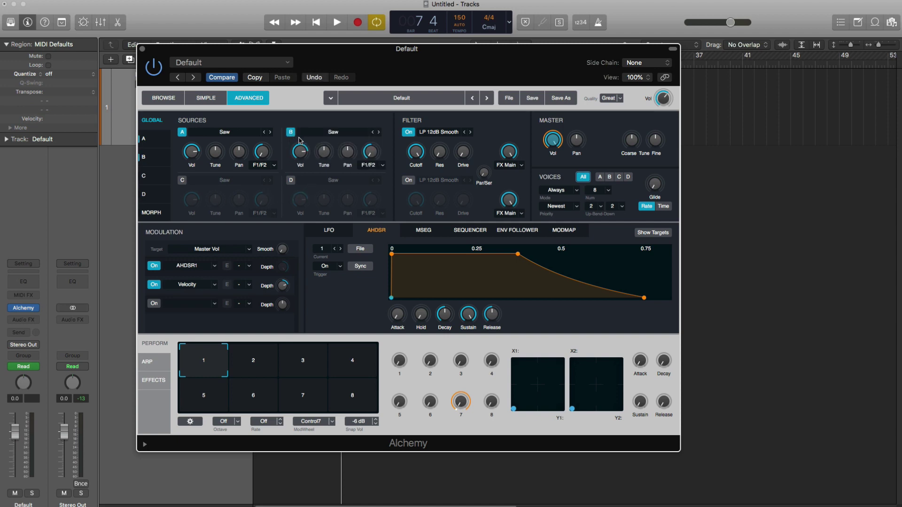
pyautogui.click(291, 133)
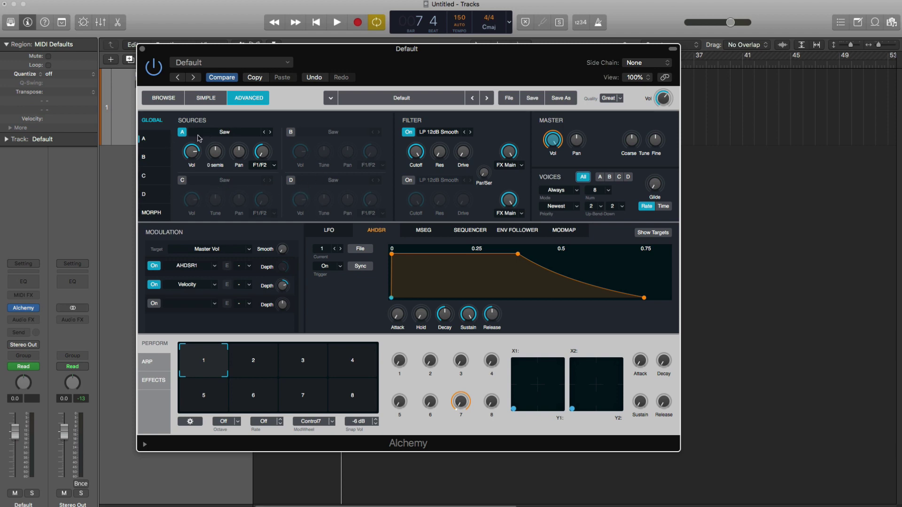
pyautogui.click(182, 133)
pyautogui.click(183, 134)
pyautogui.click(183, 133)
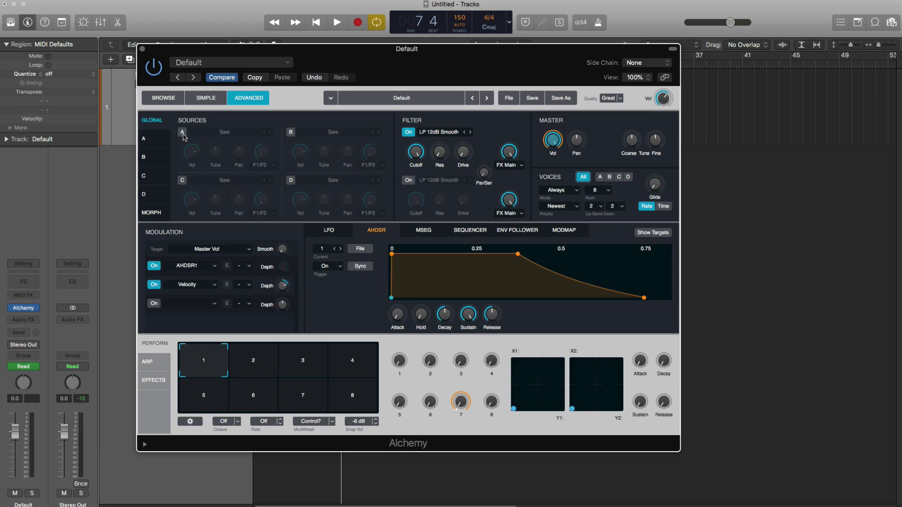
pyautogui.click(183, 133)
pyautogui.click(183, 133)
pyautogui.click(183, 135)
pyautogui.click(183, 134)
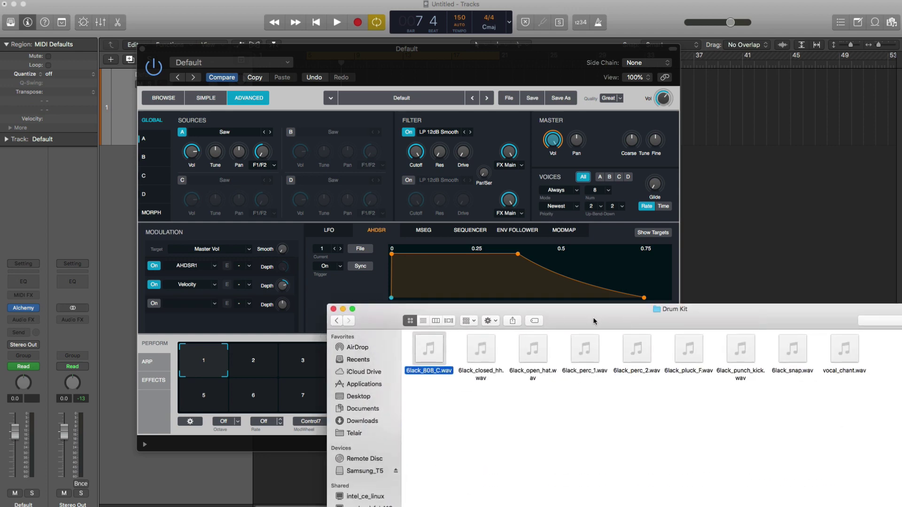
# Drop 6lack_808_C.wav from the Drum Kit folder onto source A's Sampler and view its waveform.
pyautogui.moveTo(604, 314); pyautogui.dragTo(684, 356)
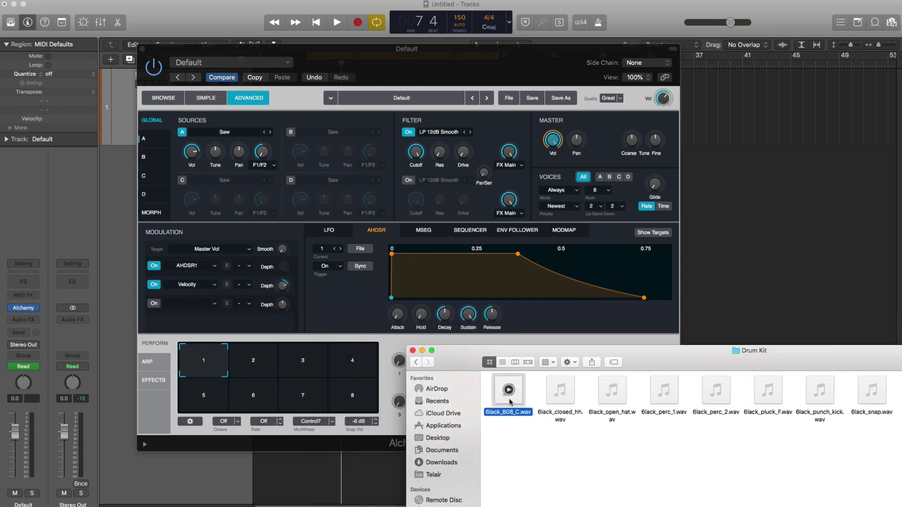
pyautogui.moveTo(508, 397); pyautogui.dragTo(255, 165)
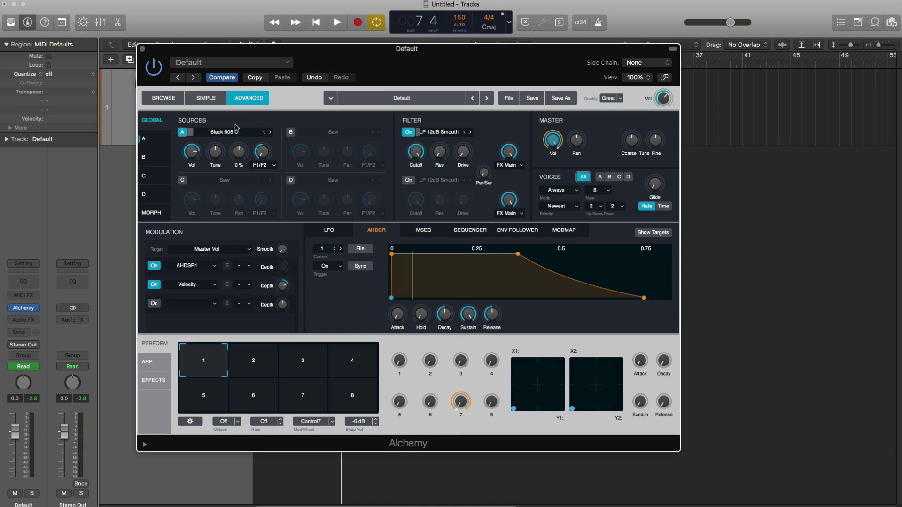
pyautogui.click(150, 142)
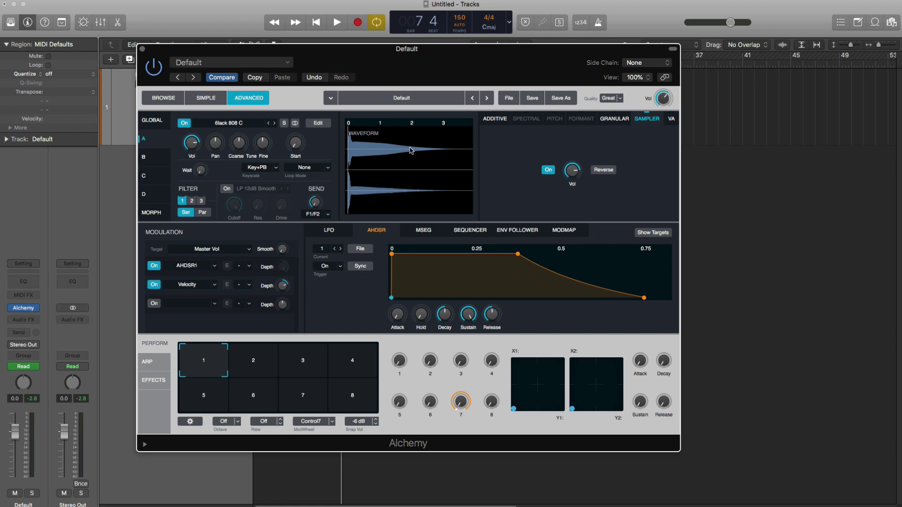
# Close Alchemy, type three test lines in the project Note Pad, then reopen Alchemy.
pyautogui.press('super+w')
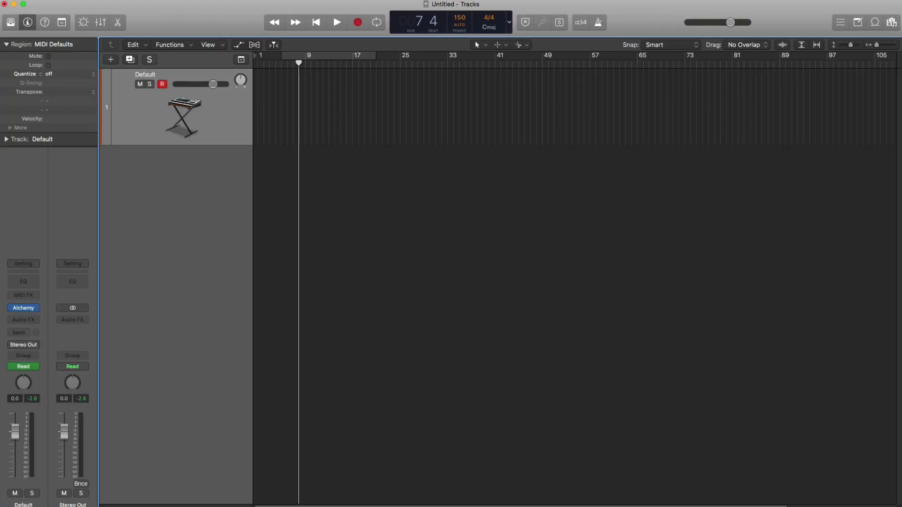
pyautogui.click(858, 24)
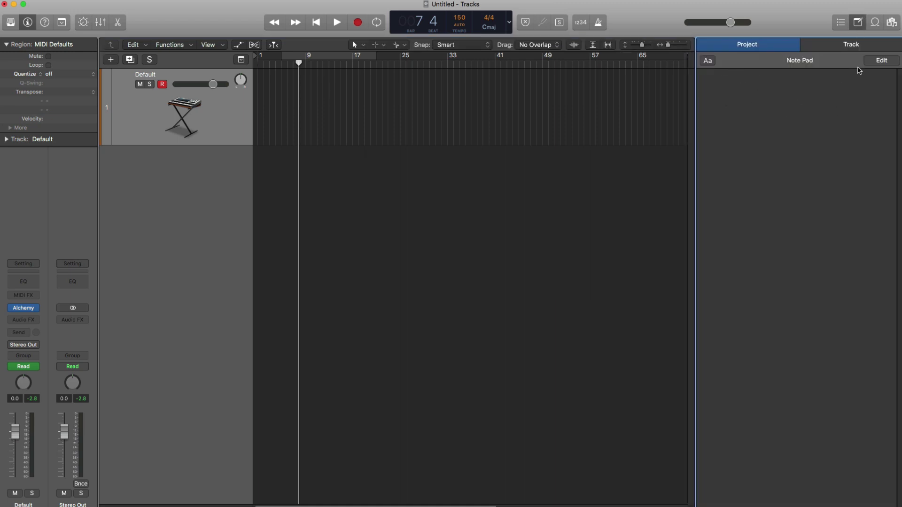
pyautogui.click(869, 63)
pyautogui.write('dsfkjdf')
pyautogui.press('Return')
pyautogui.write('sfkjdsfkdsjf')
pyautogui.press('Return')
pyautogui.press('Return')
pyautogui.write('dsfsdkfj')
pyautogui.press('Return')
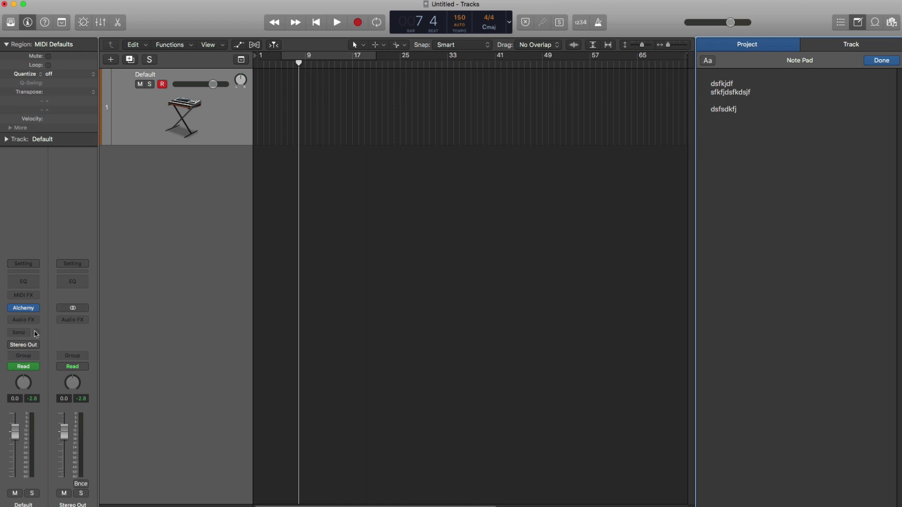
pyautogui.click(22, 310)
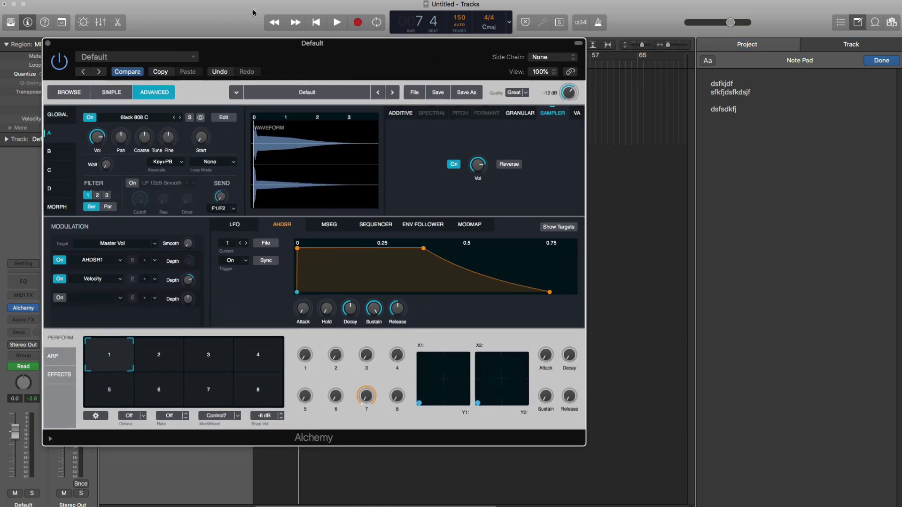
# Capture the Alchemy window as a screenshot into the Note Pad below the text.
pyautogui.click(741, 151)
pyautogui.press('BackSpace')
pyautogui.press('Return')
pyautogui.rightClick(728, 131)
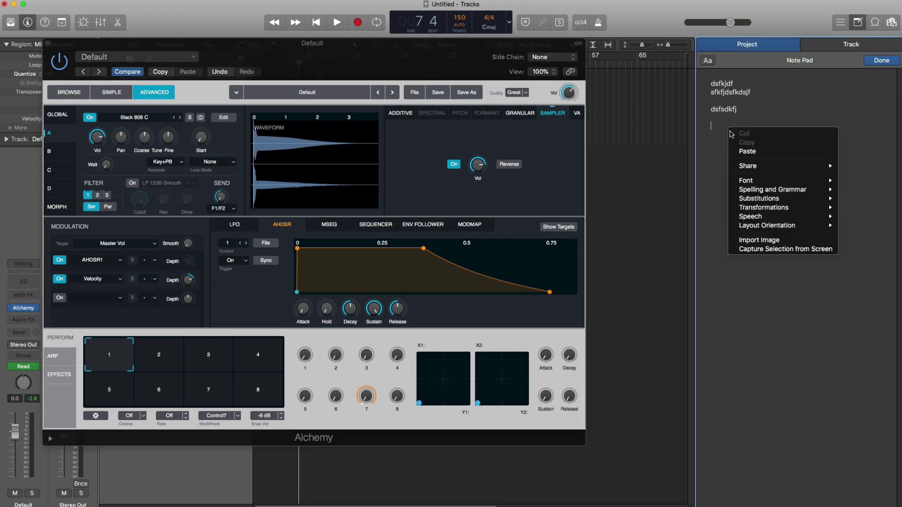
pyautogui.click(778, 254)
pyautogui.moveTo(37, 37); pyautogui.dragTo(592, 445)
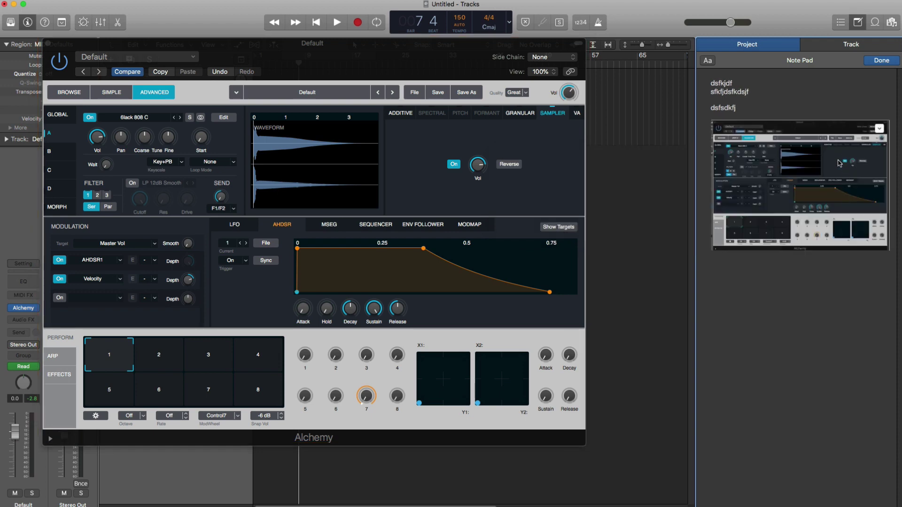
# Widen the Note Pad to enlarge the screenshot, close Alchemy, and reposition the Logic window.
pyautogui.click(877, 131)
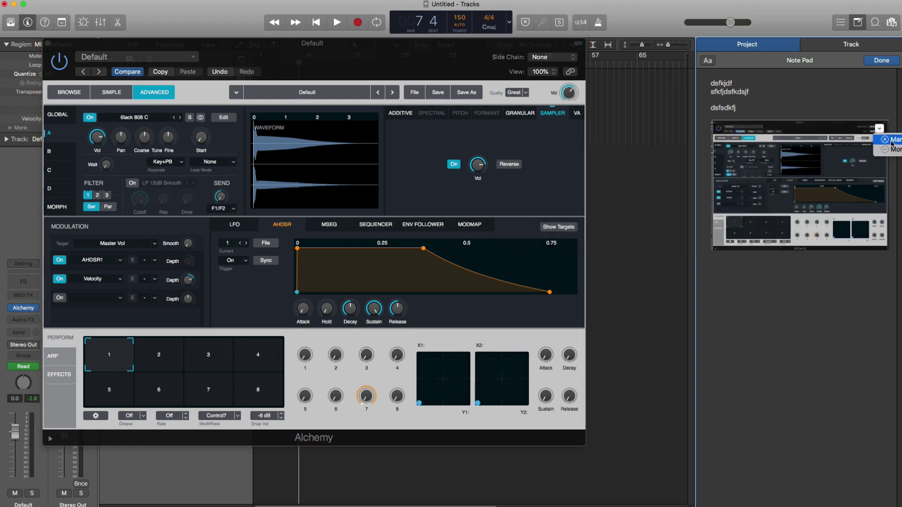
pyautogui.click(833, 149)
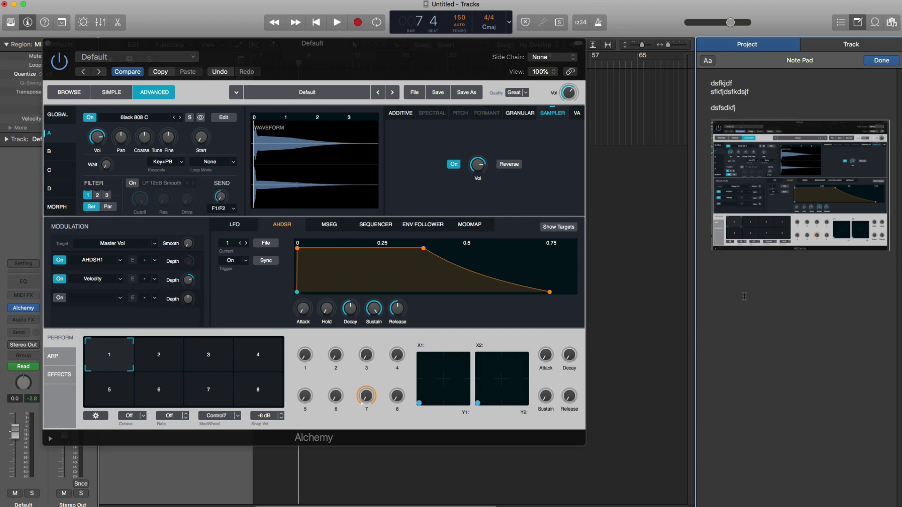
pyautogui.moveTo(713, 14); pyautogui.dragTo(561, 14)
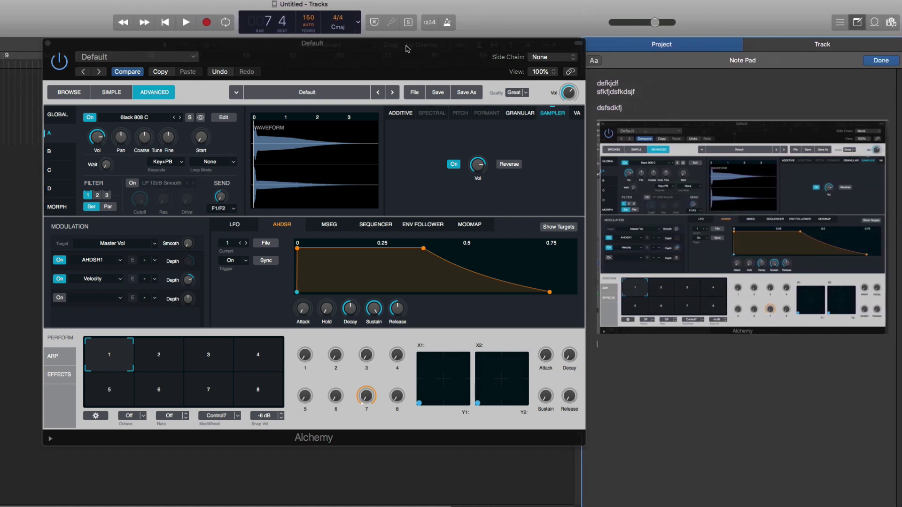
pyautogui.press('super+w')
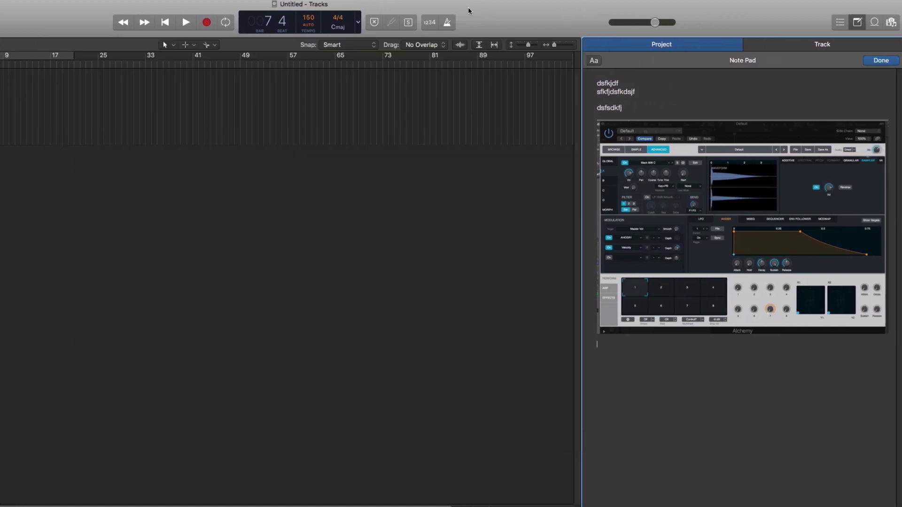
pyautogui.moveTo(471, 10); pyautogui.dragTo(582, 10)
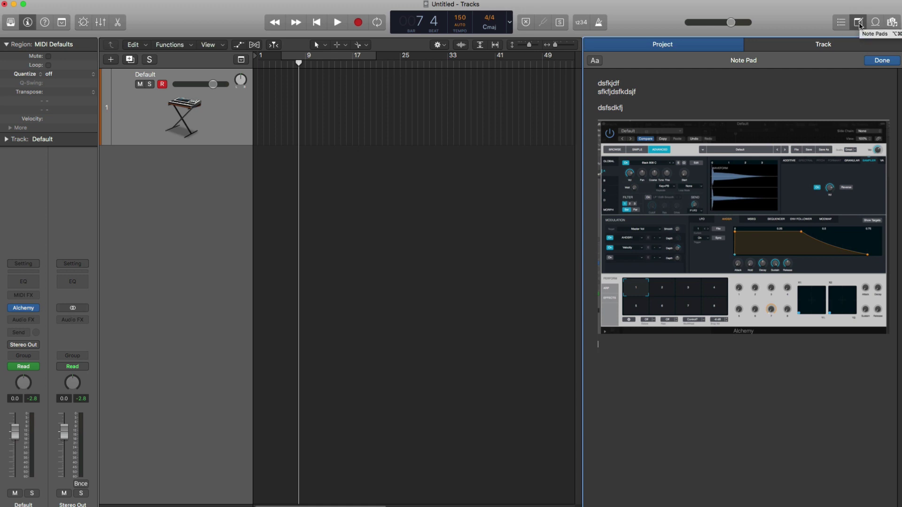
# Close the Note Pad and scroll through Help's What's New in Logic Pro X 10.4.2.
pyautogui.click(858, 22)
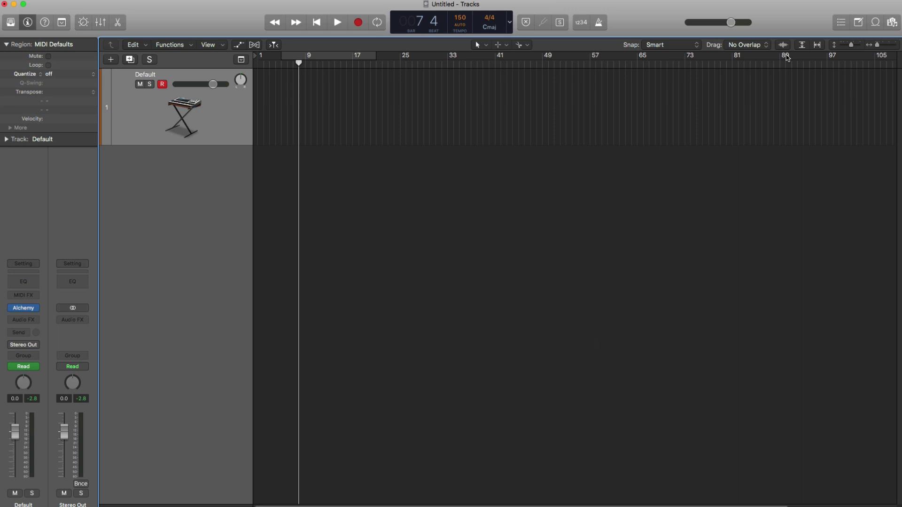
pyautogui.click(249, 0)
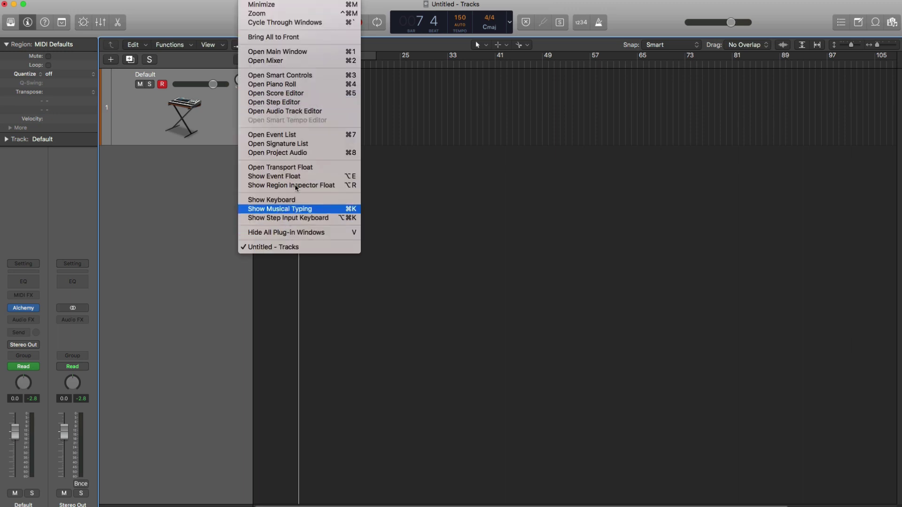
pyautogui.moveTo(293, 1)
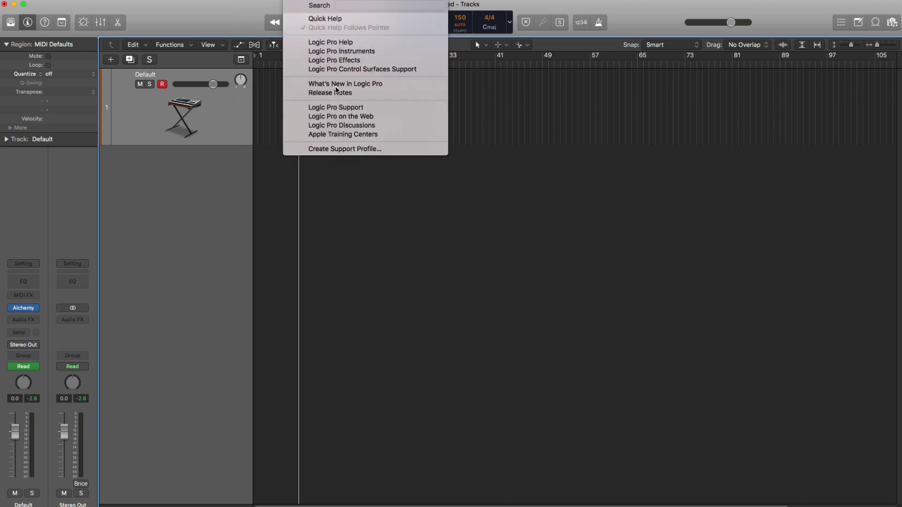
pyautogui.click(337, 86)
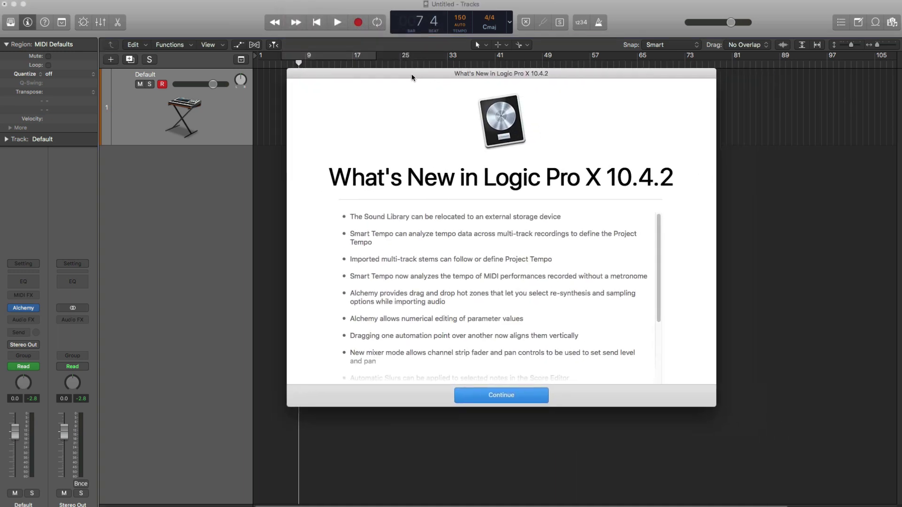
pyautogui.scroll(-3, 498, 316)
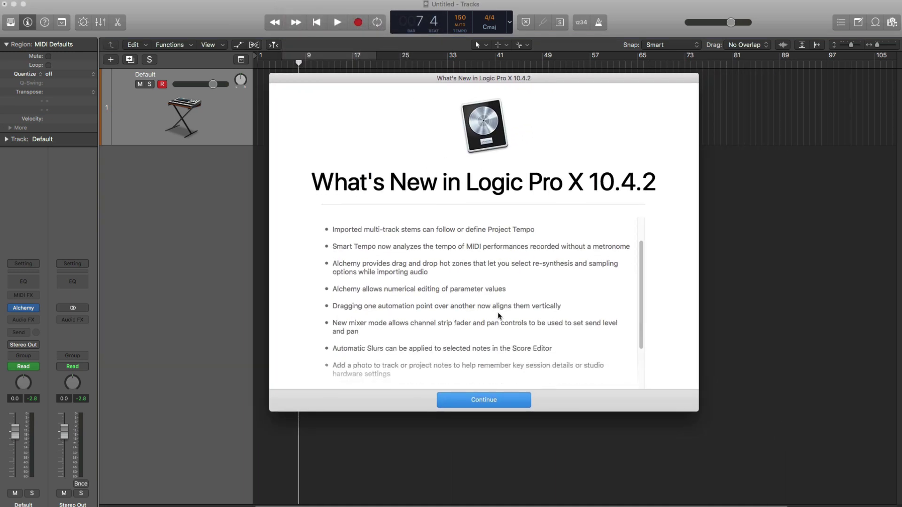